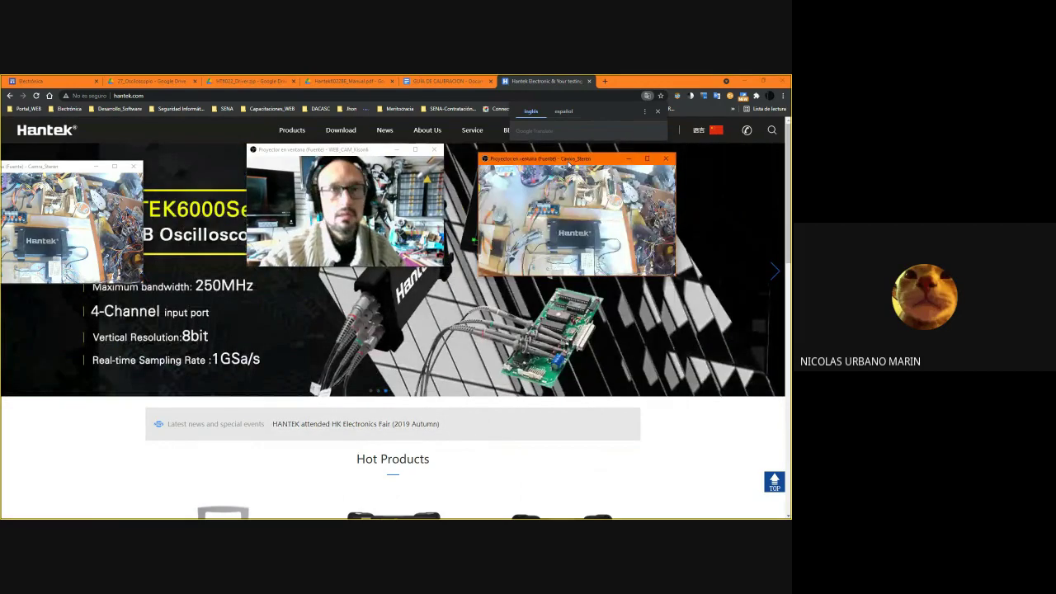
Step: Move the workbench camera window lower over the Hantek home page
left_click_drag(573, 162, 603, 246)
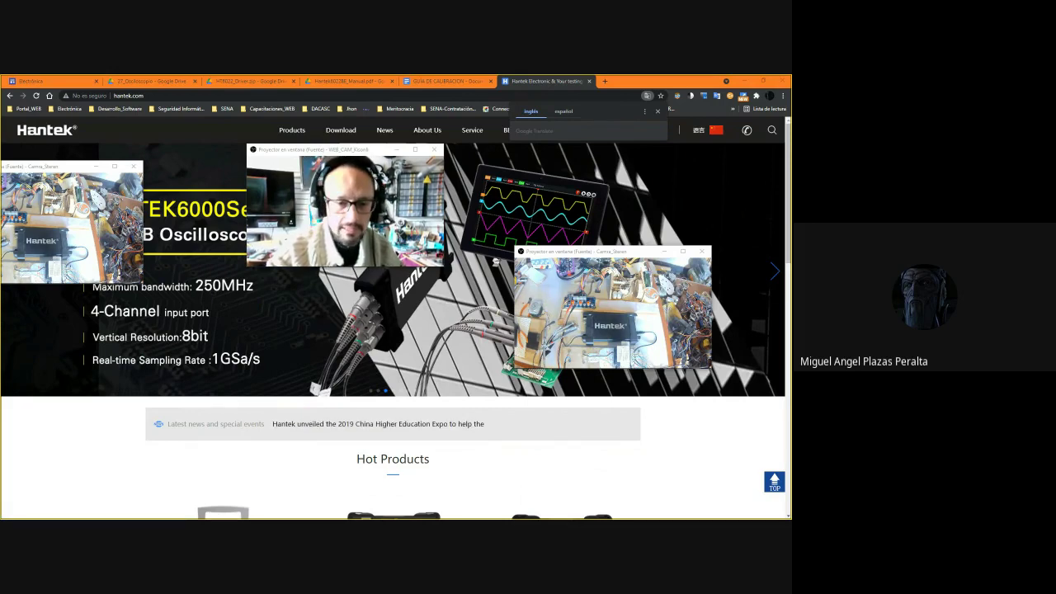
mouse_move(6, 497)
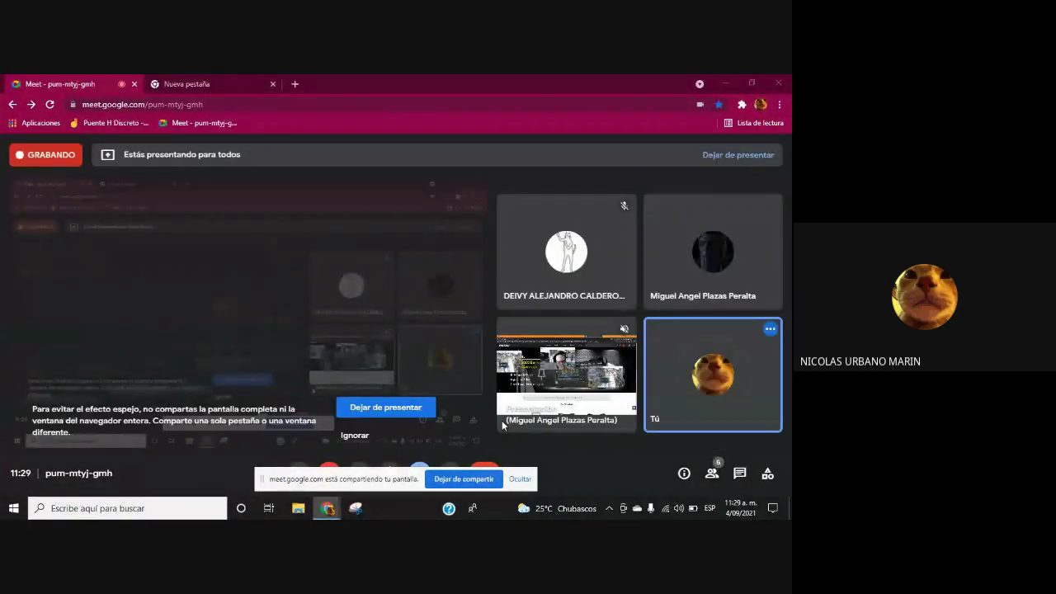
Step: Hide the screen-sharing notice and minimize the browser to show the desktop
left_click(521, 479)
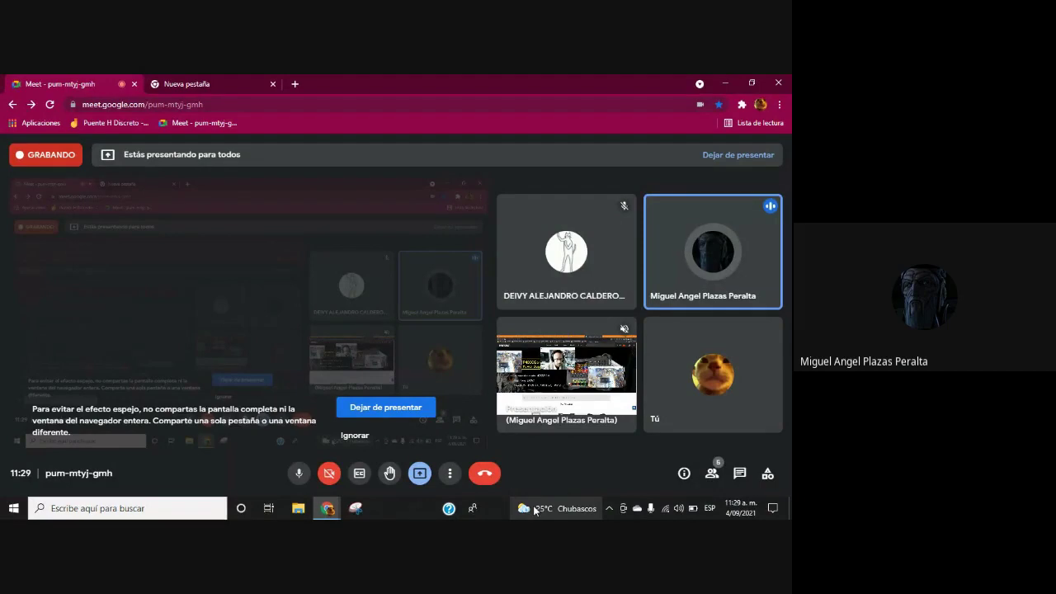
left_click(535, 511)
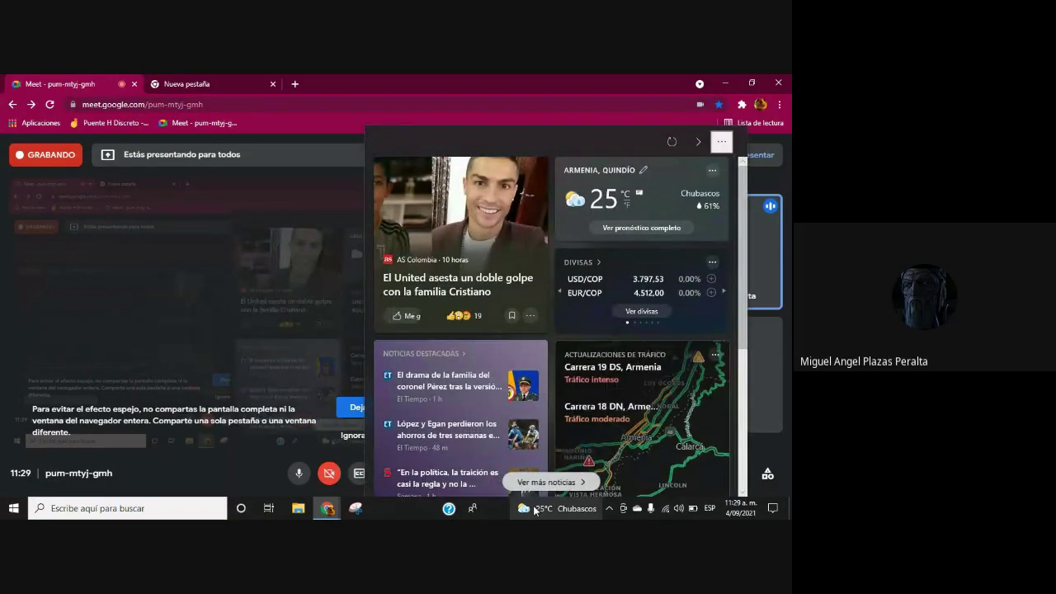
left_click(407, 505)
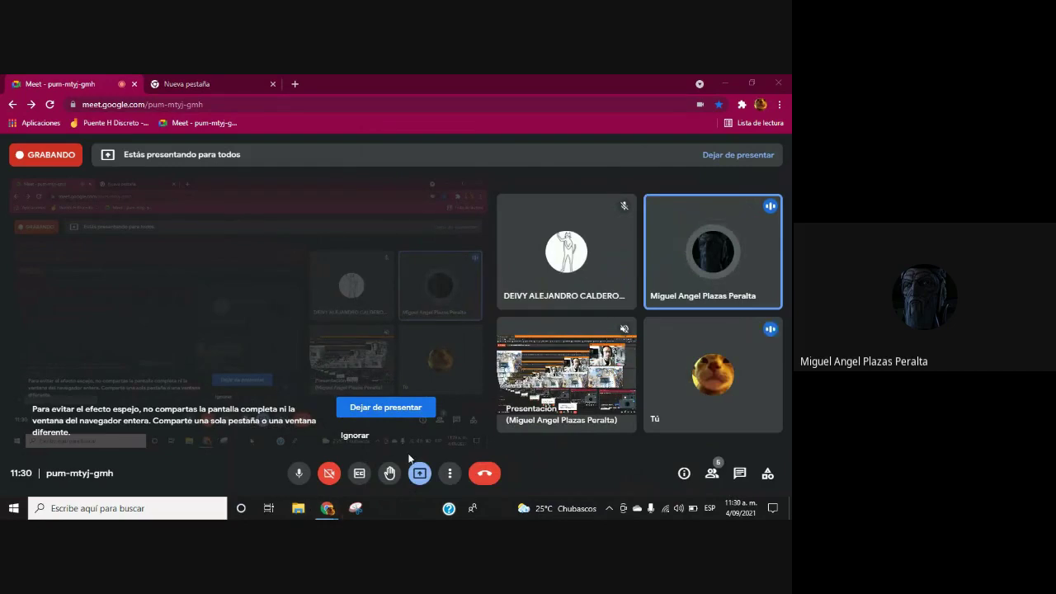
left_click(725, 82)
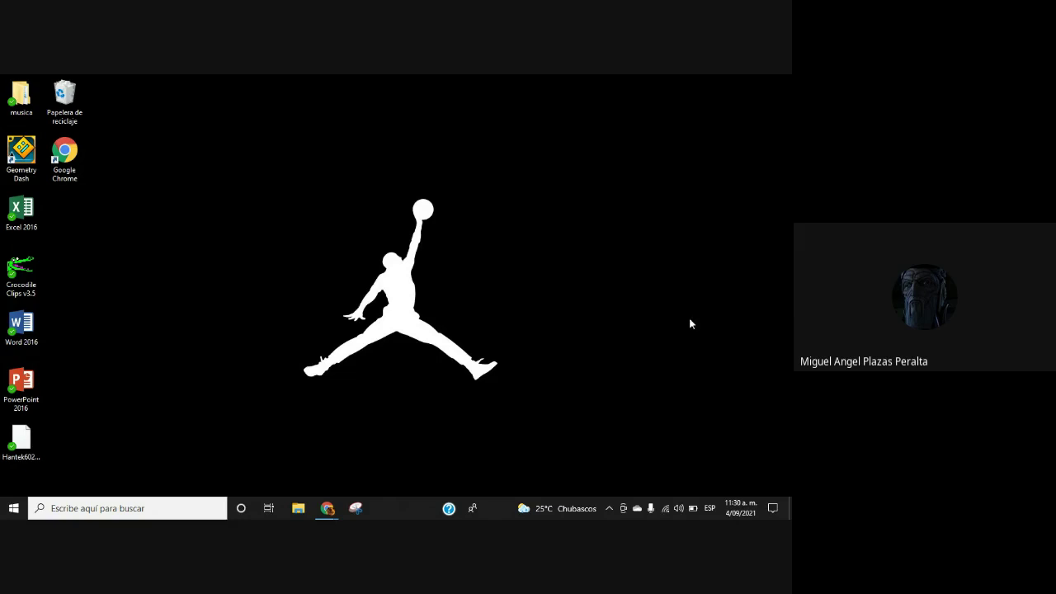
left_click(610, 509)
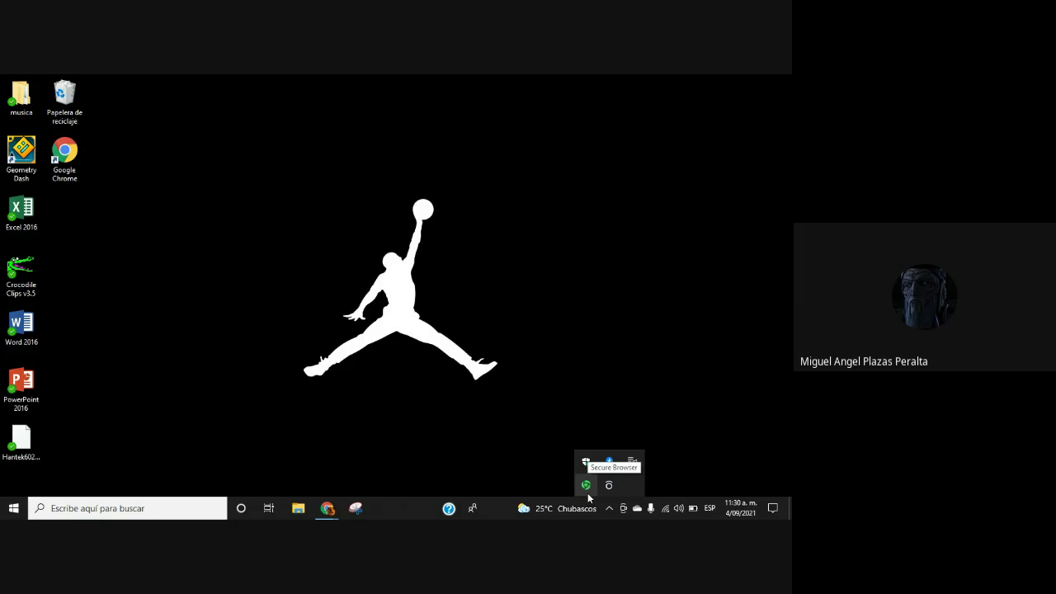
mouse_move(589, 502)
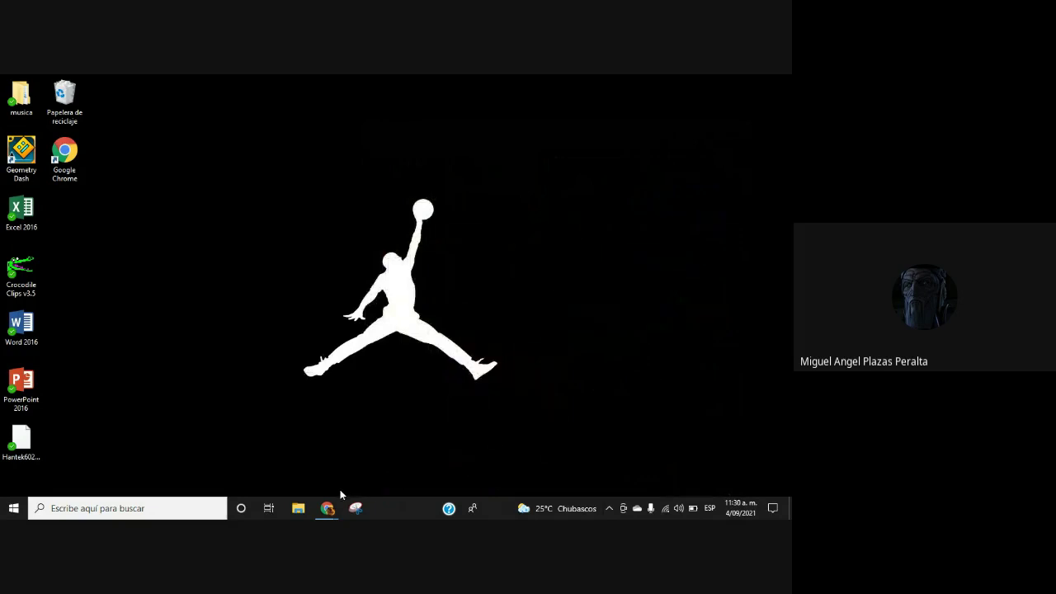
Step: Open a maximized File Explorer window and examine the Archivos de programa folder on drive C:
left_click(298, 509)
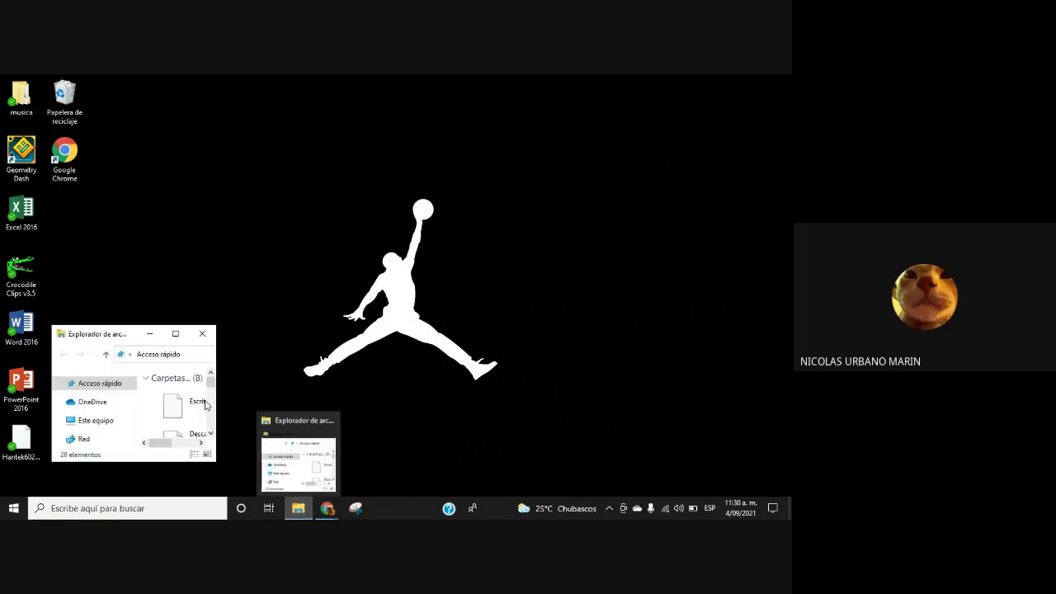
left_click(177, 335)
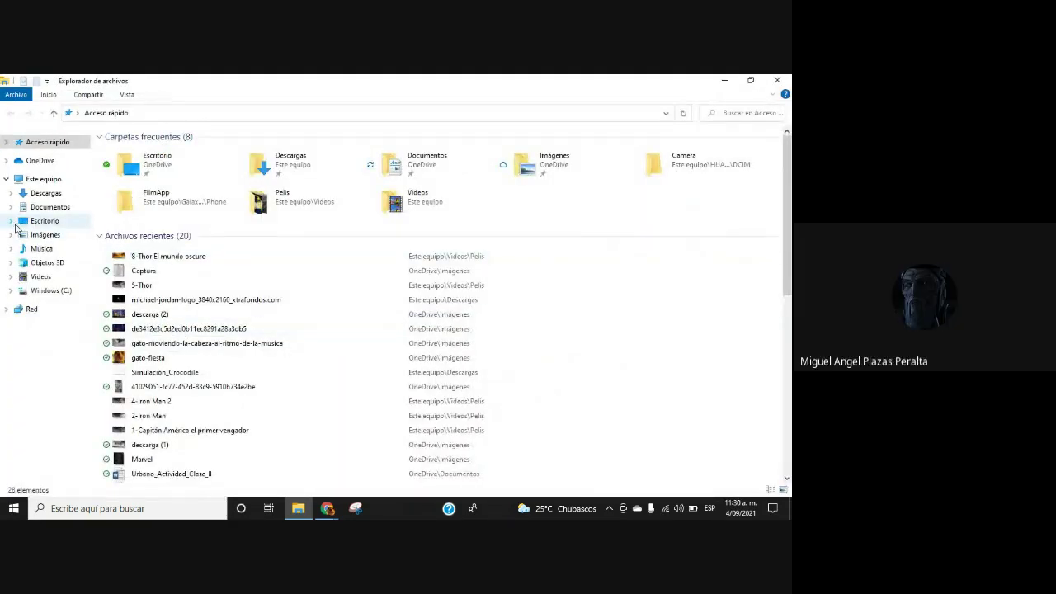
left_click(48, 180)
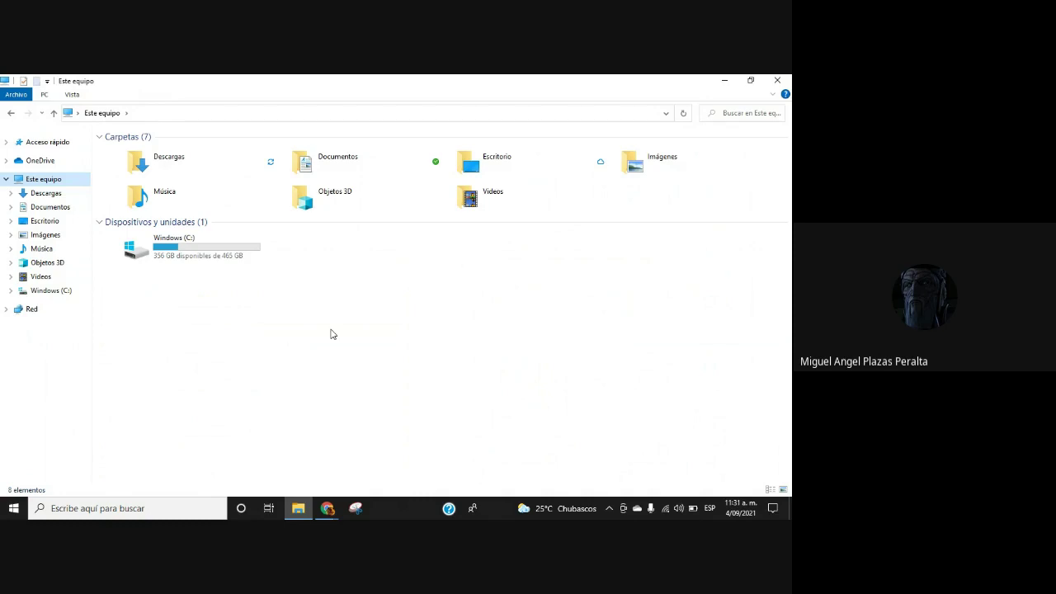
left_click(52, 293)
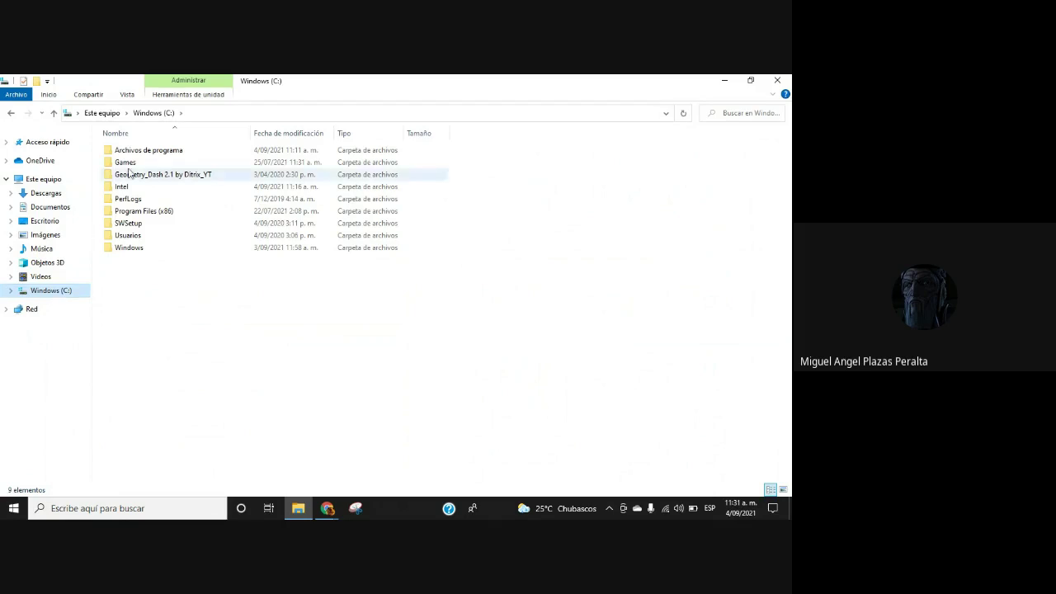
left_click(156, 152)
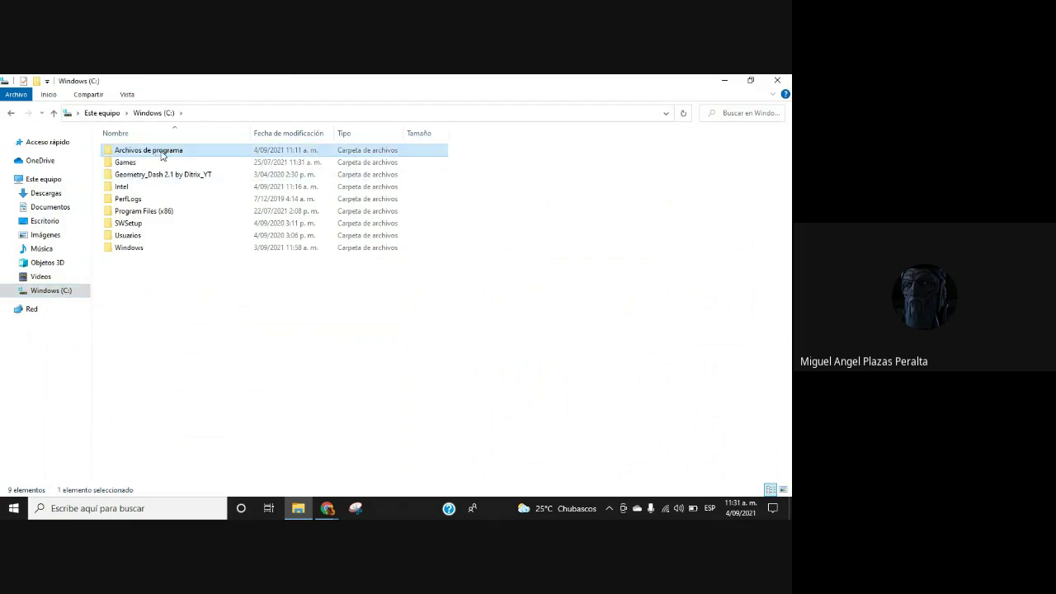
double_click(162, 156)
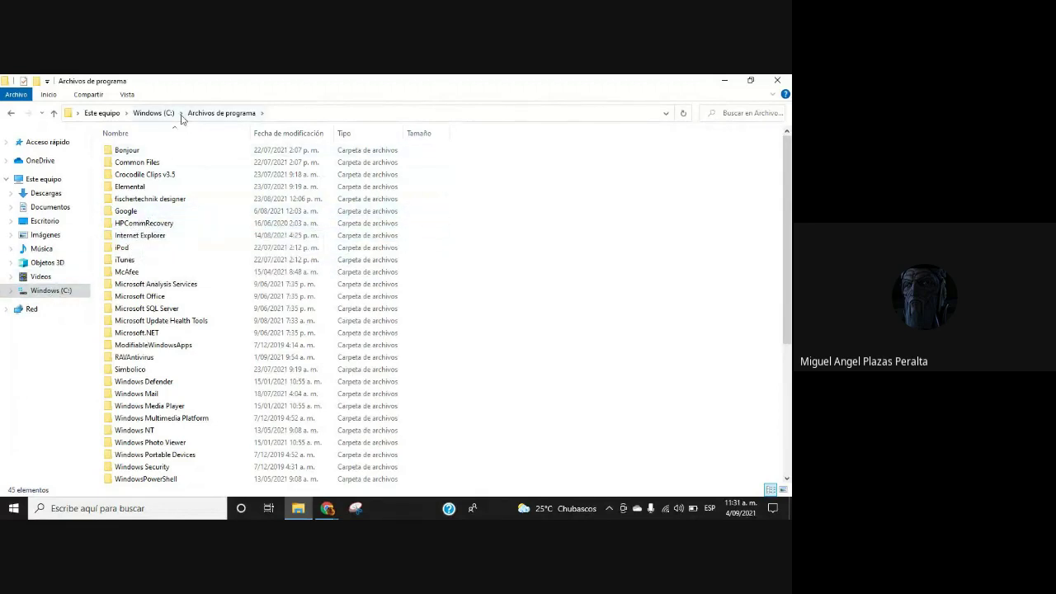
Step: Examine the Program Files (x86) folder on drive C: and return to the drive's root
left_click(58, 291)
double_click(152, 216)
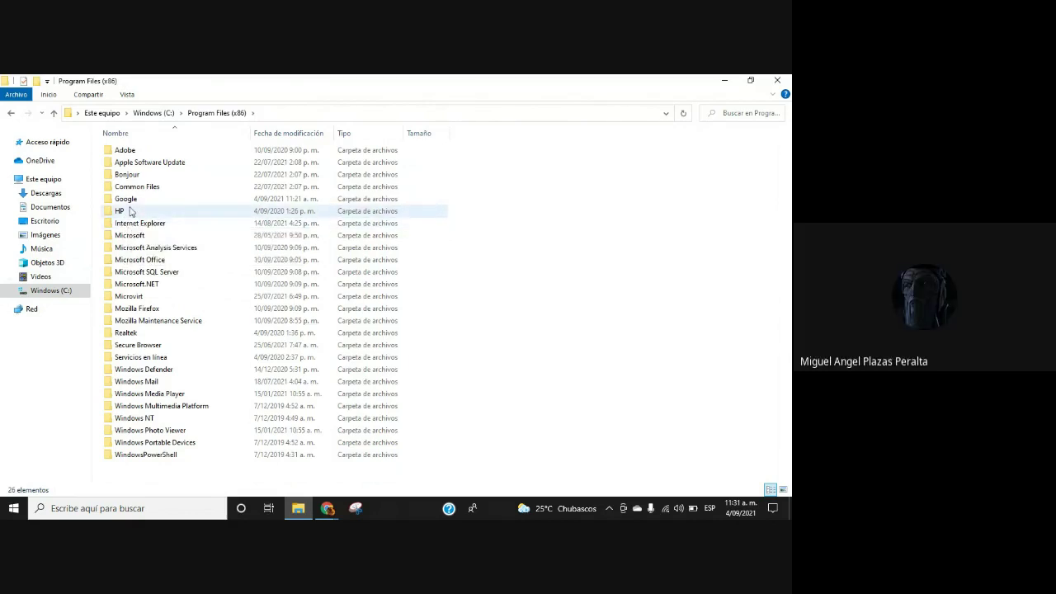
left_click(69, 296)
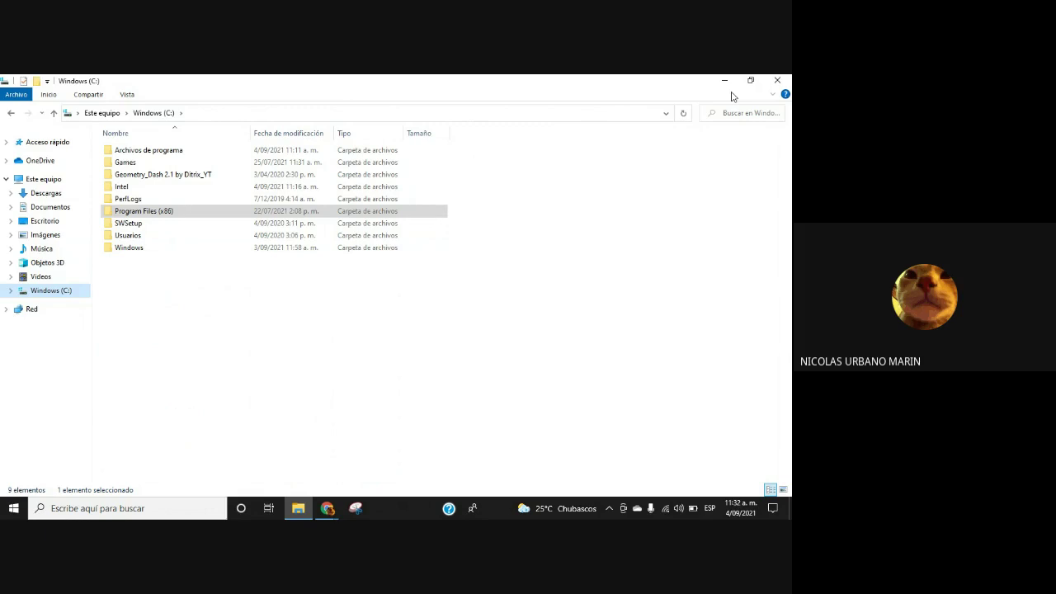
Step: Switch back to the Google Meet call in Chrome and ignore the mirror-effect warning
left_click(327, 508)
left_click(298, 468)
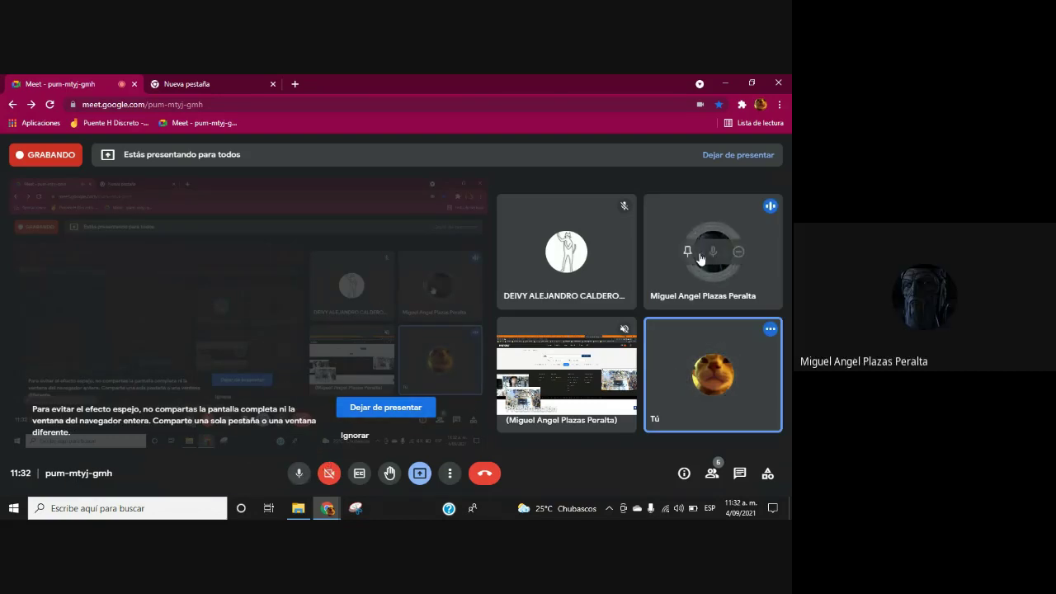
mouse_move(592, 282)
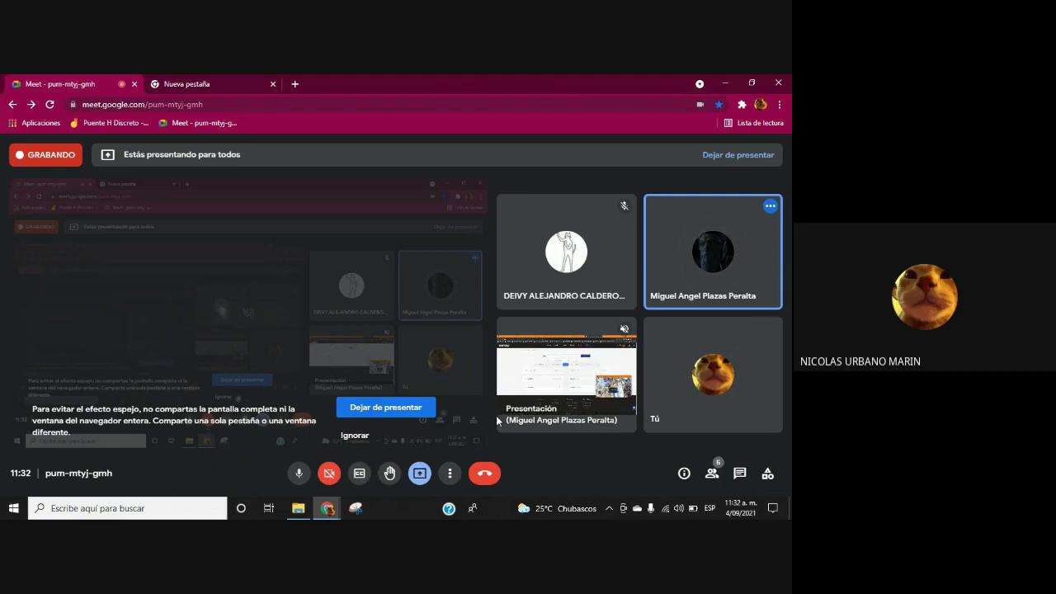
left_click(357, 434)
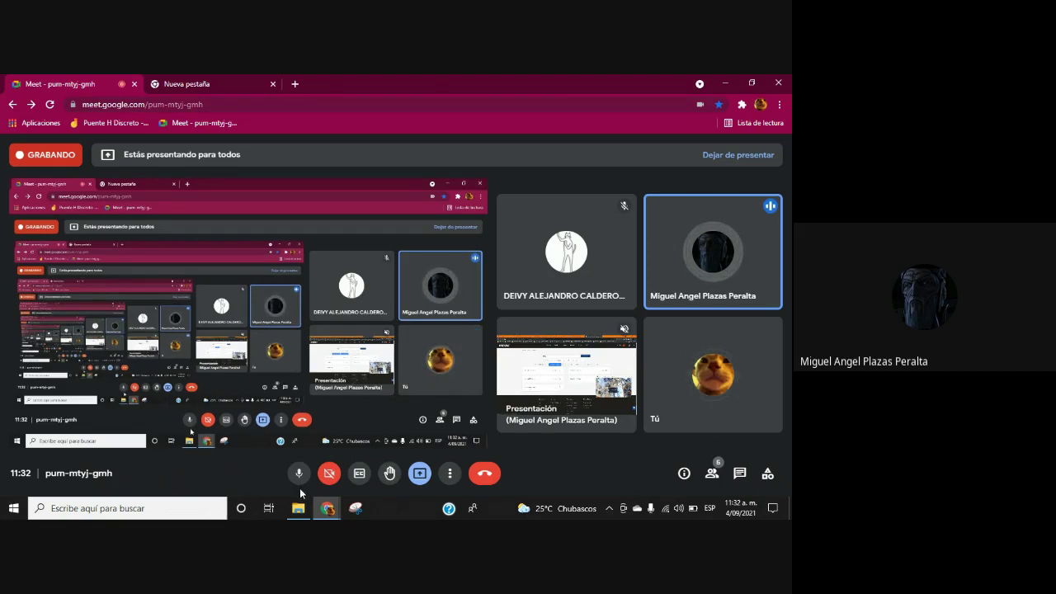
Step: Mute the call microphone and turn it back on
left_click(297, 482)
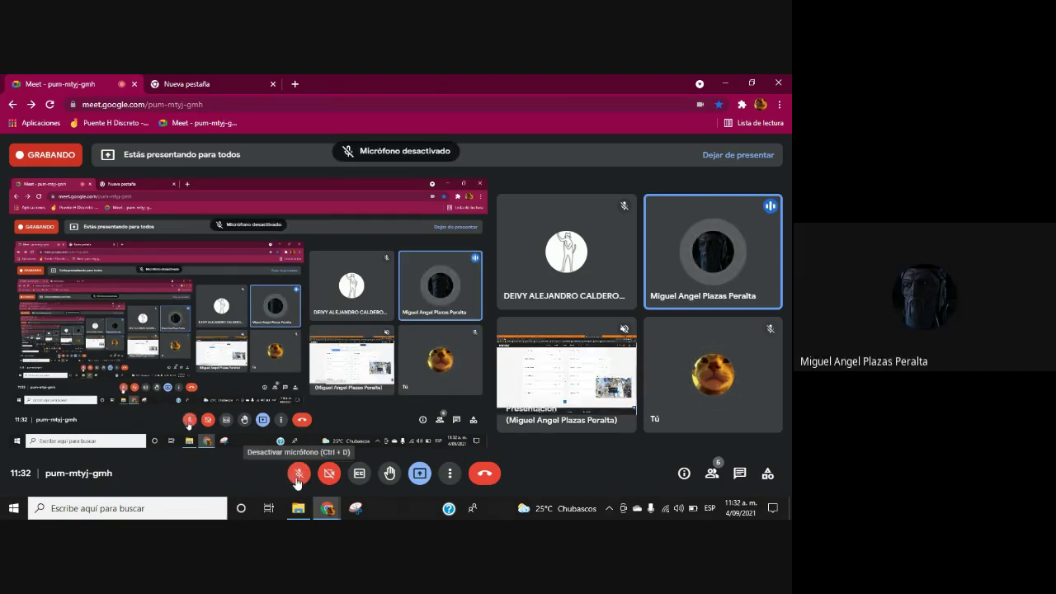
left_click(298, 477)
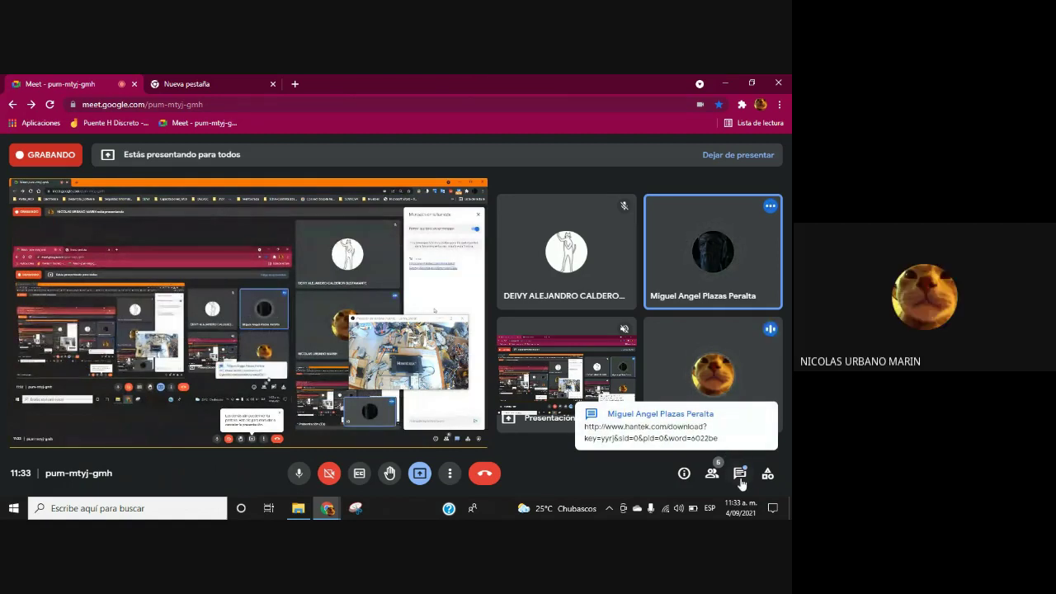
Step: Open the Hantek download link shared in the call chat and download the Hantek6022BE Software
left_click(715, 444)
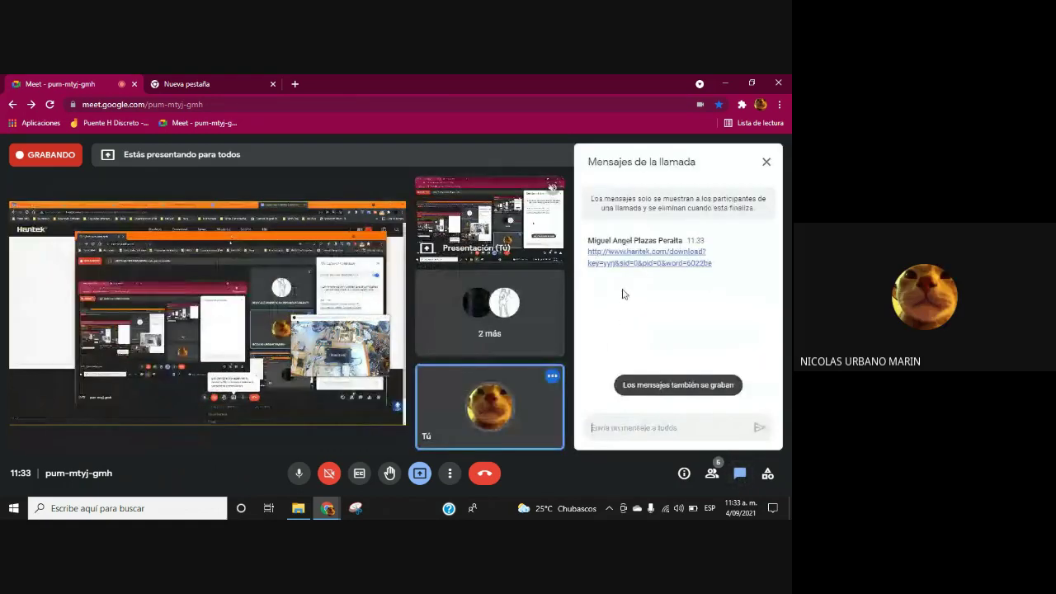
left_click(635, 263)
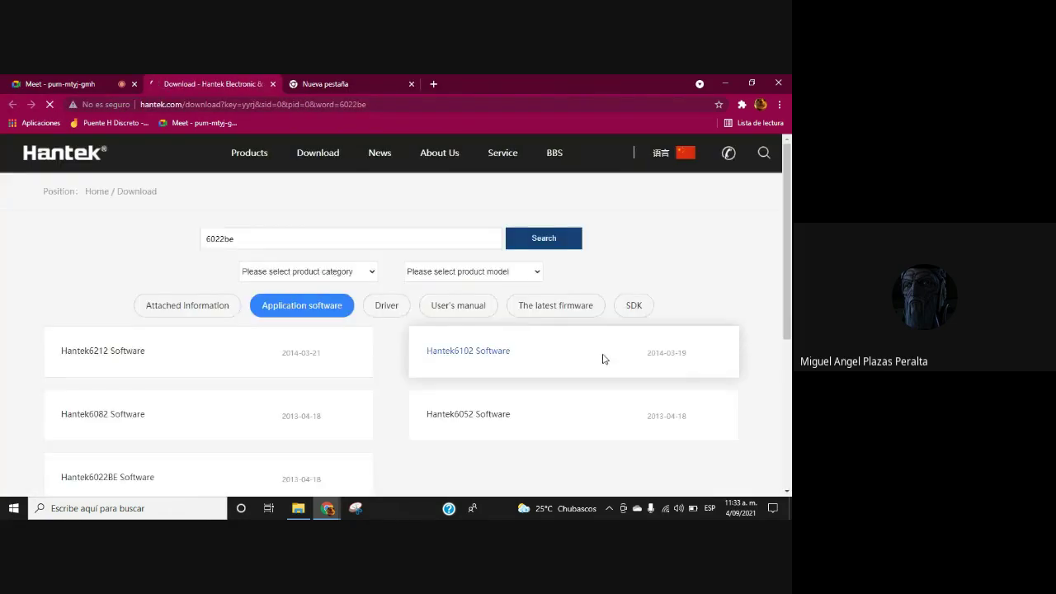
scroll(151, 373, "down", 3)
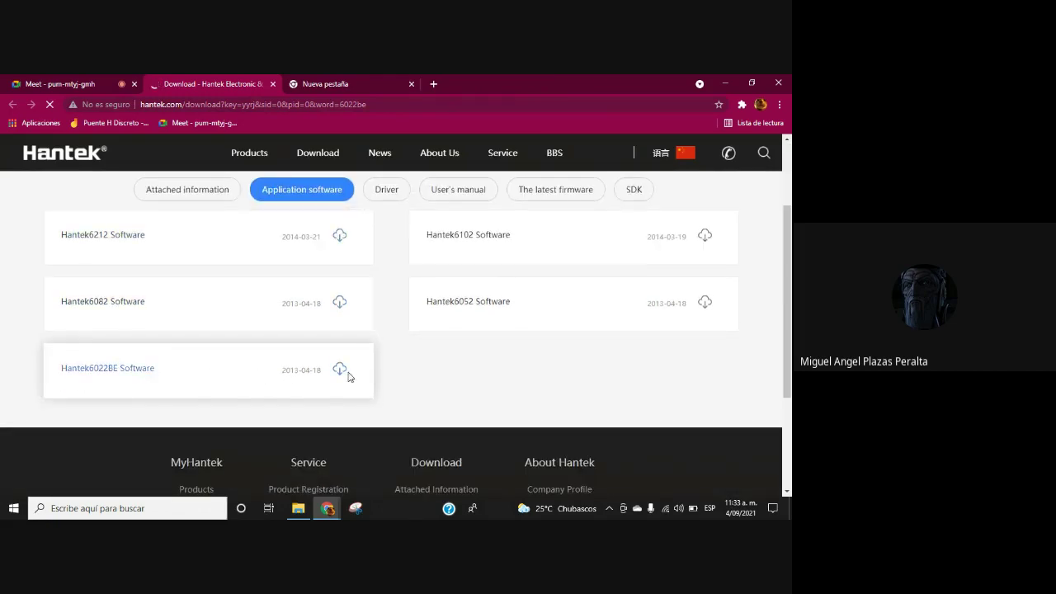
left_click(348, 373)
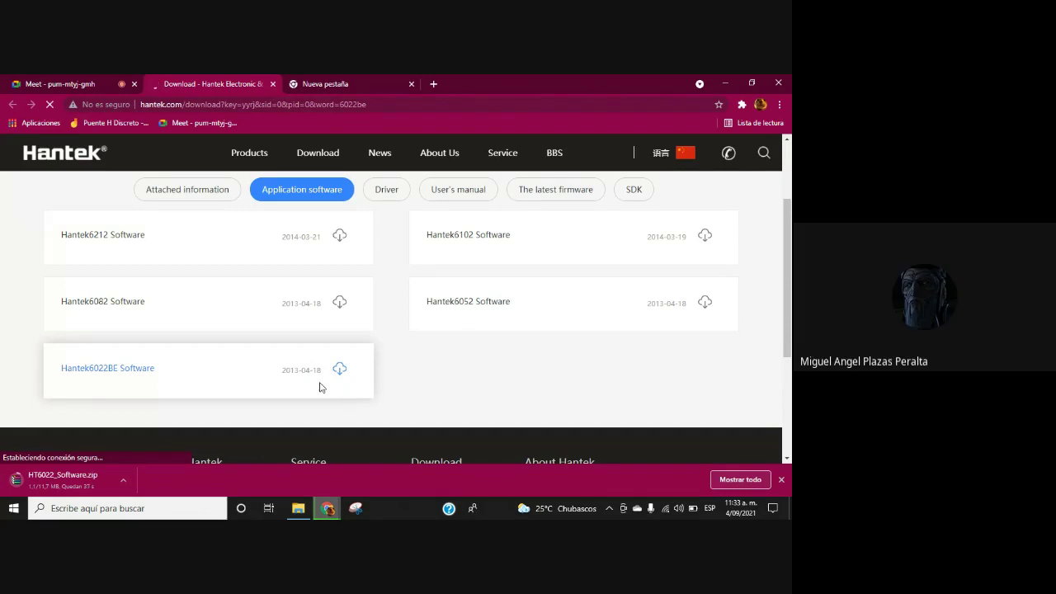
Step: Switch the 6022be download results to the Driver category and download the Hantek6022BE Driver
scroll(321, 387, "up", 3)
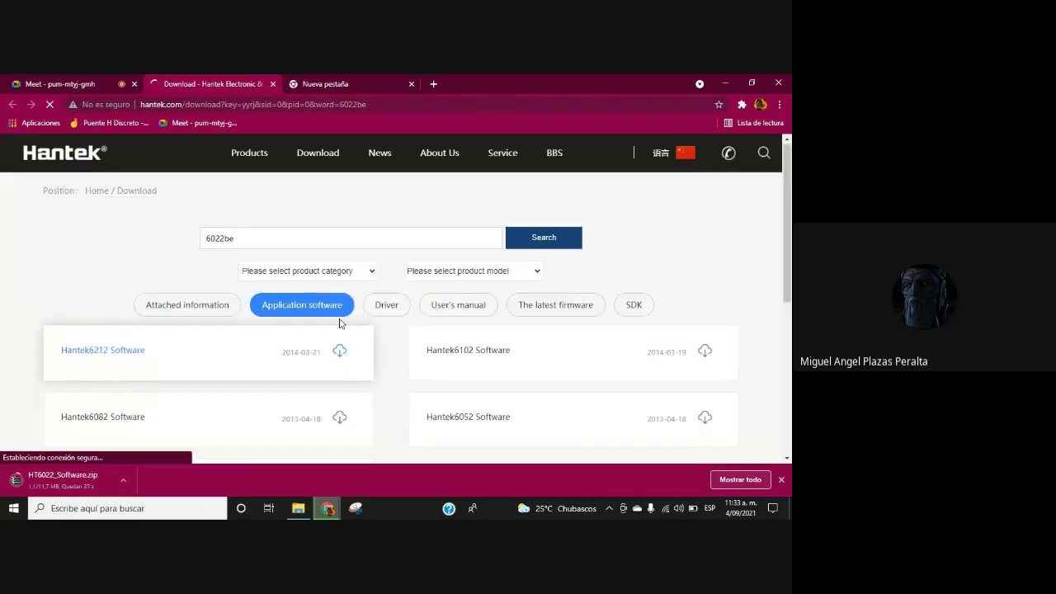
left_click(385, 309)
scroll(371, 311, "down", 2)
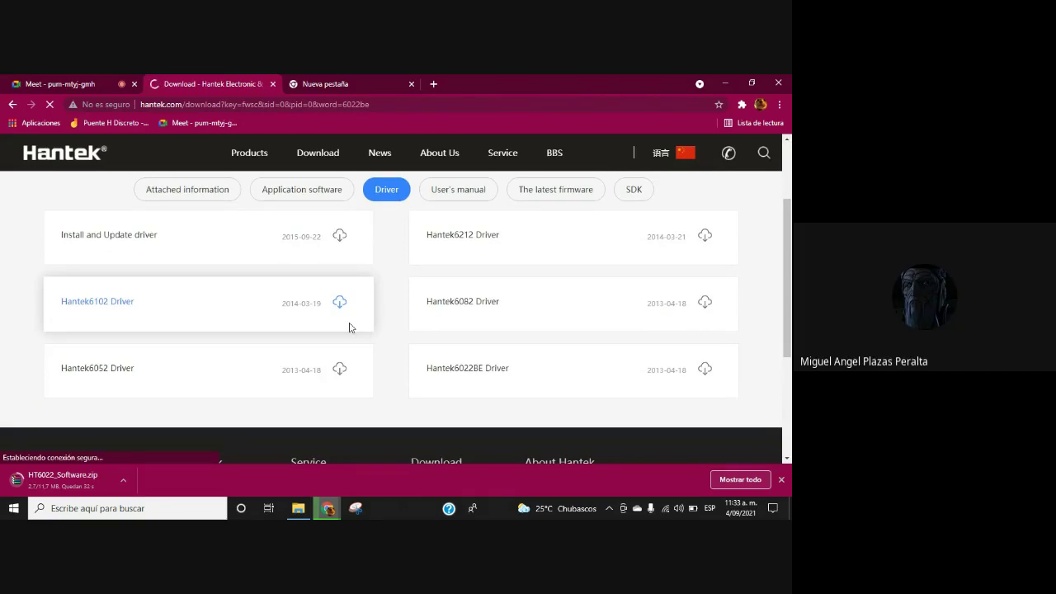
scroll(503, 326, "down", 3)
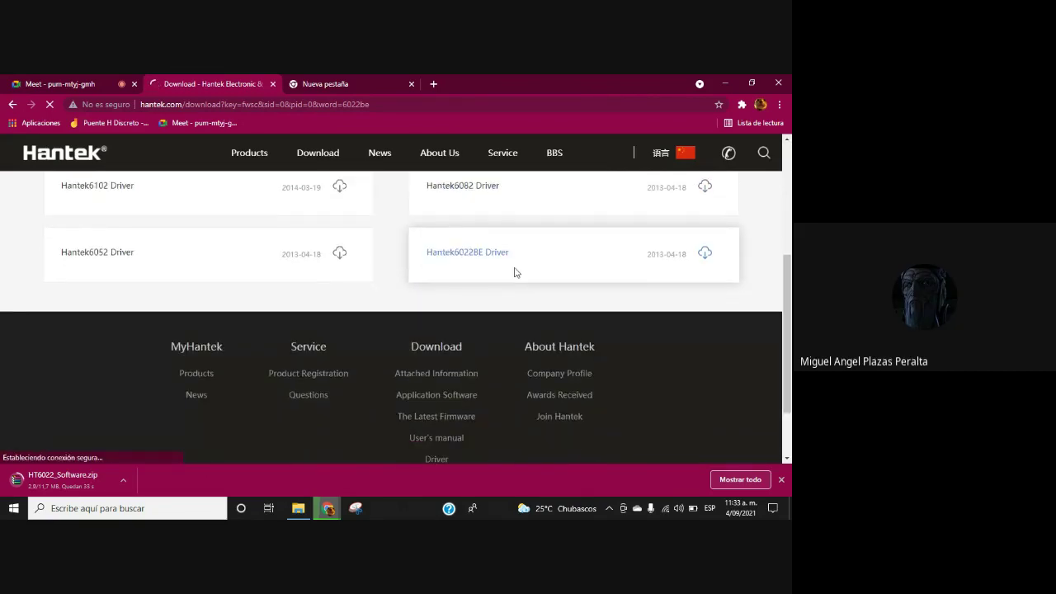
scroll(515, 272, "up", 1)
left_click(707, 315)
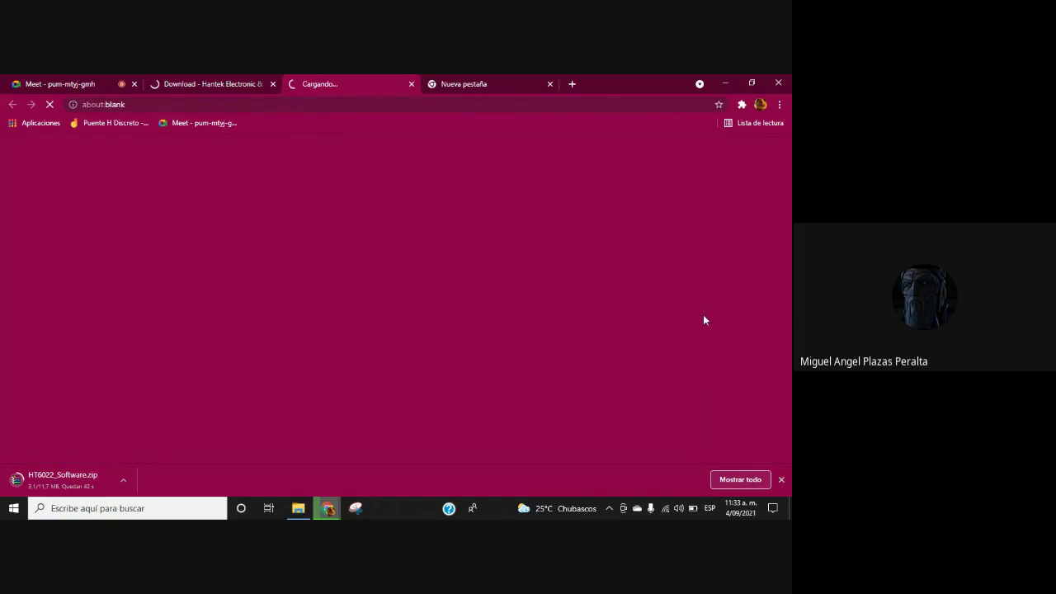
Step: Download the Hantek6022BE Manual from the Attached information category, save it as Hantek6022BE_Manual_EN in Descargas, and return to the download page
scroll(416, 304, "up", 3)
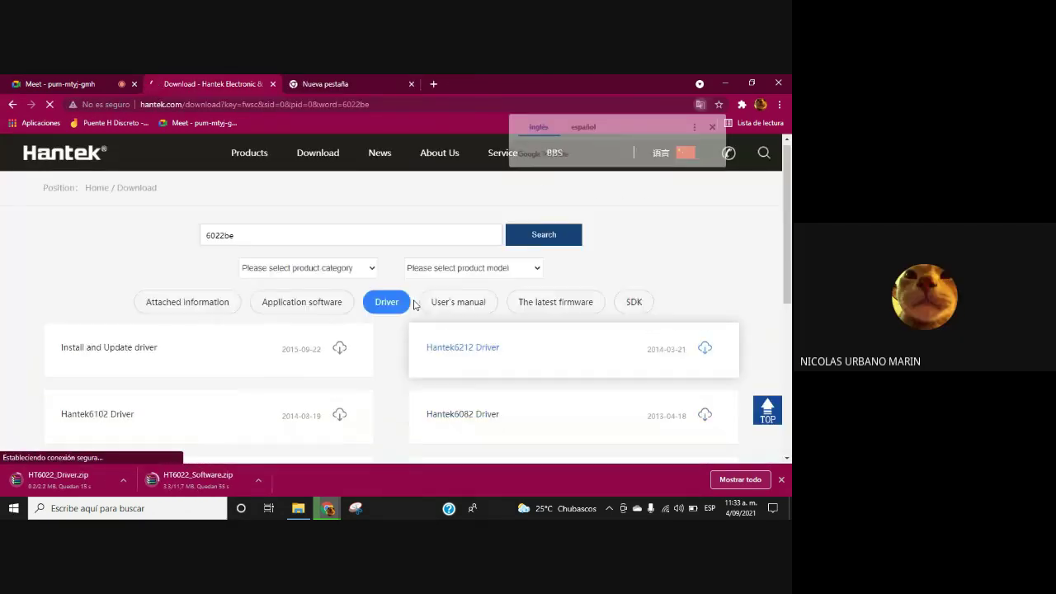
scroll(279, 417, "down", 1)
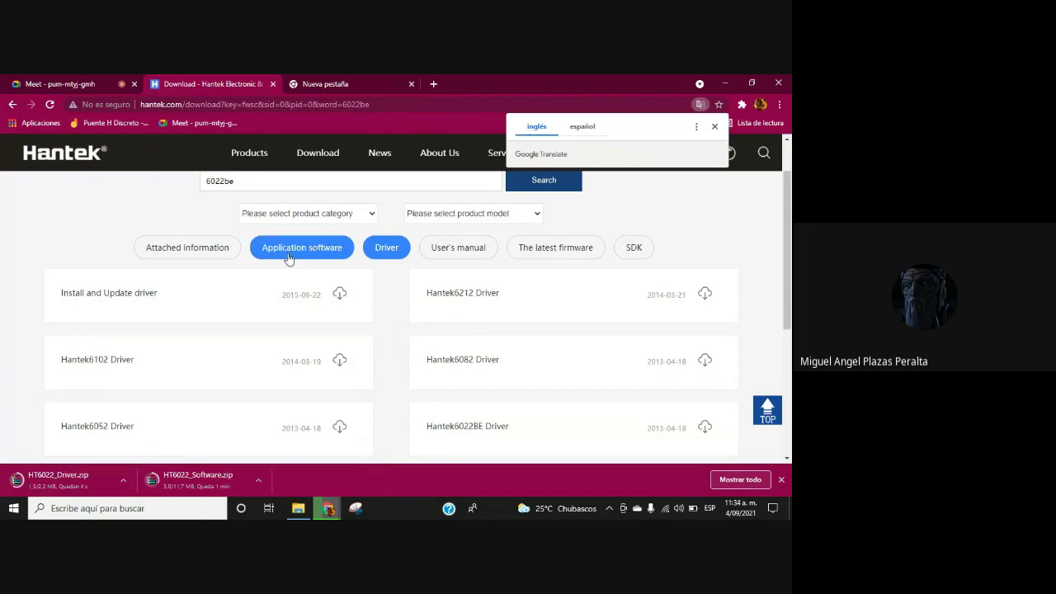
left_click(204, 251)
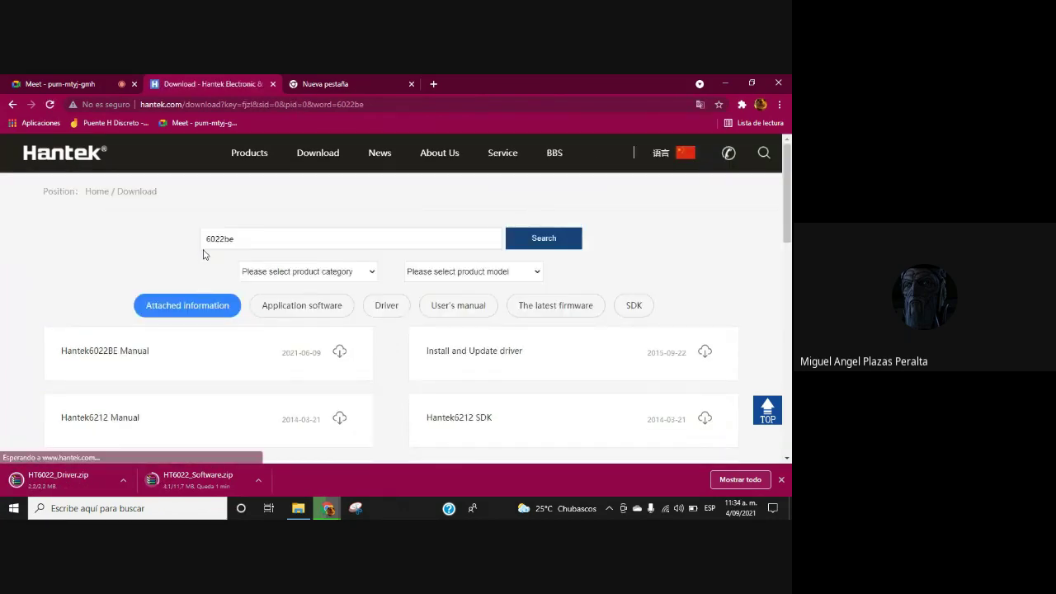
scroll(226, 333, "down", 1)
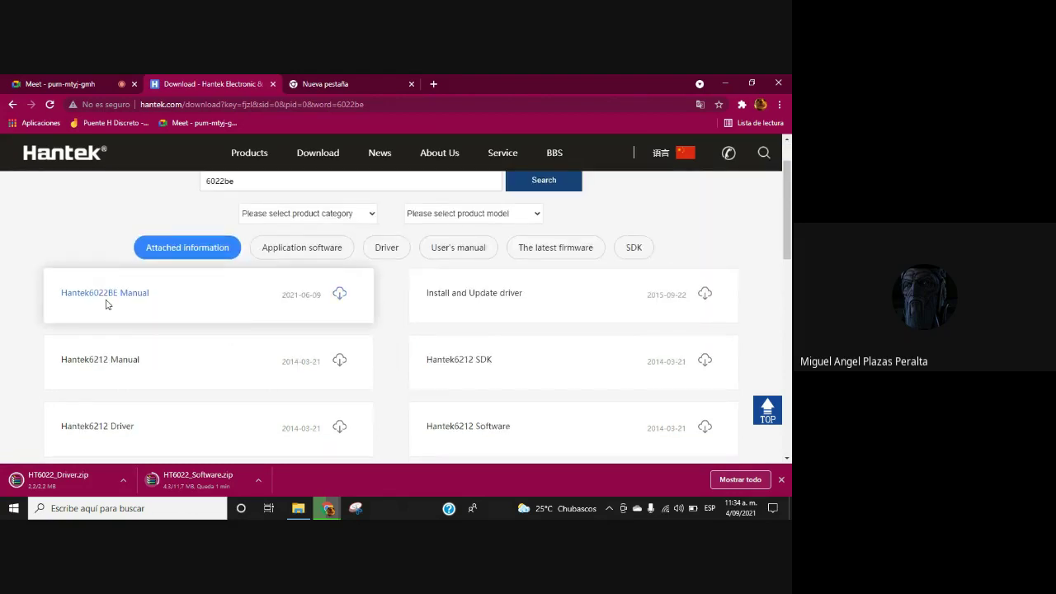
left_click(339, 295)
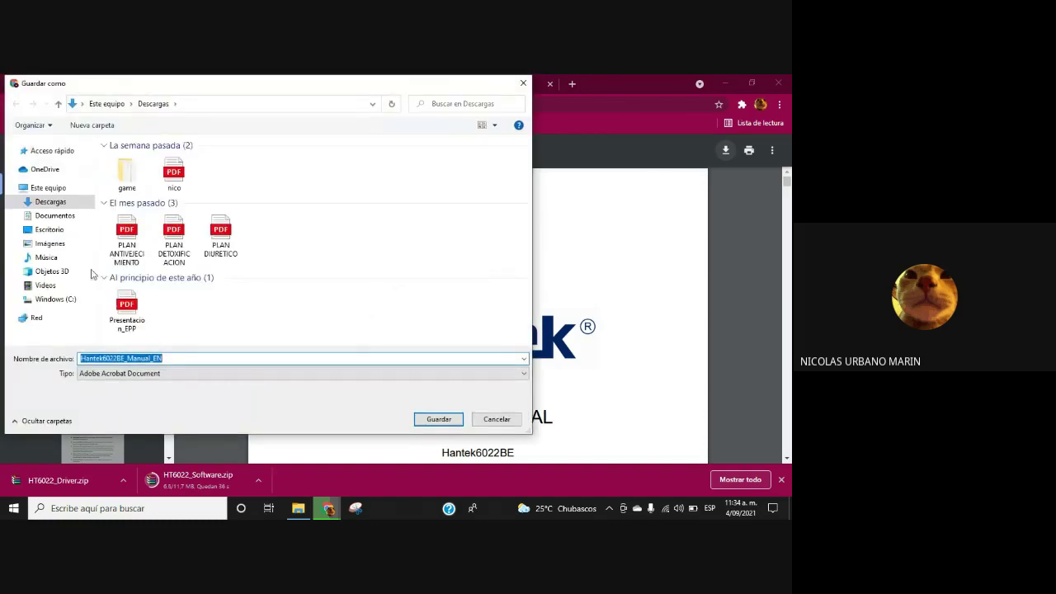
left_click(198, 359)
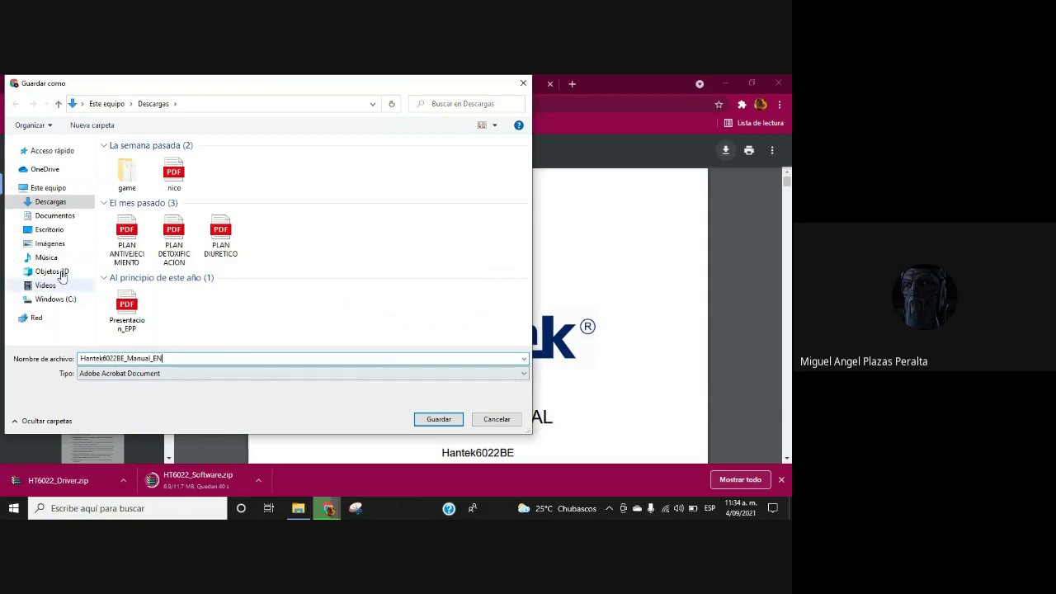
left_click(438, 419)
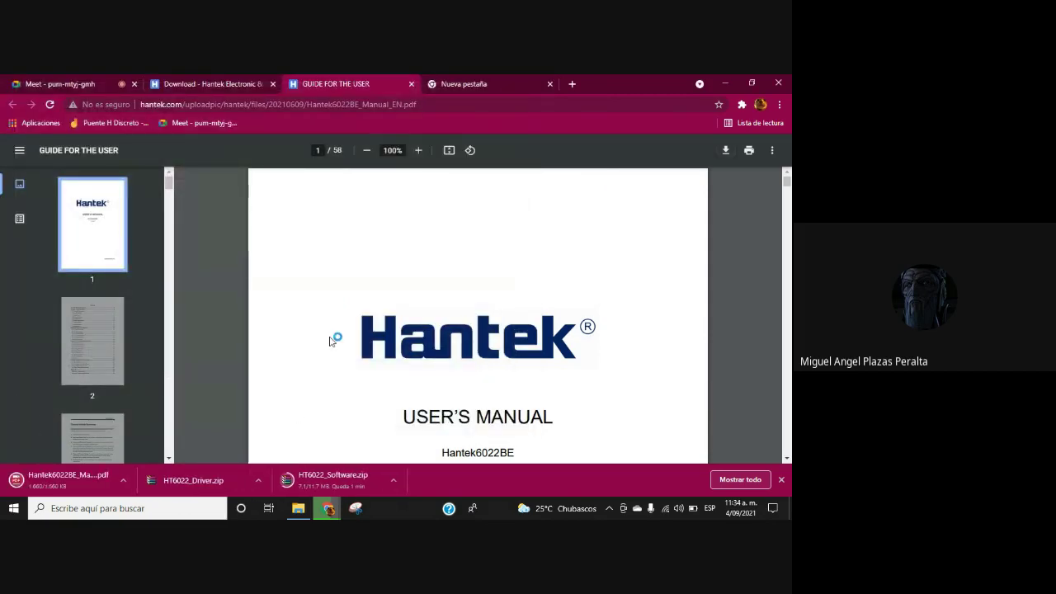
left_click(237, 81)
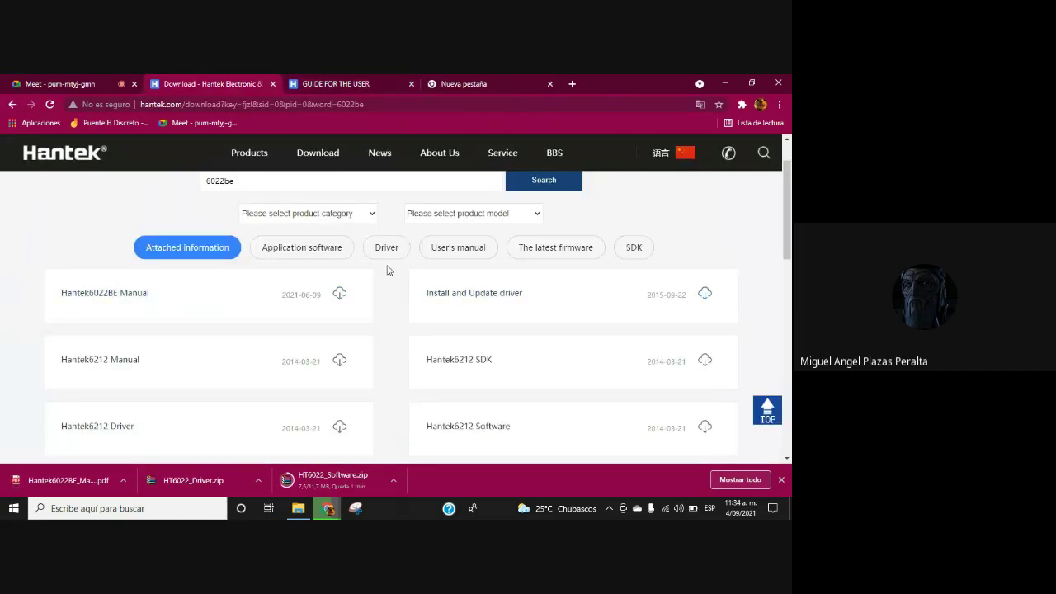
left_click(444, 255)
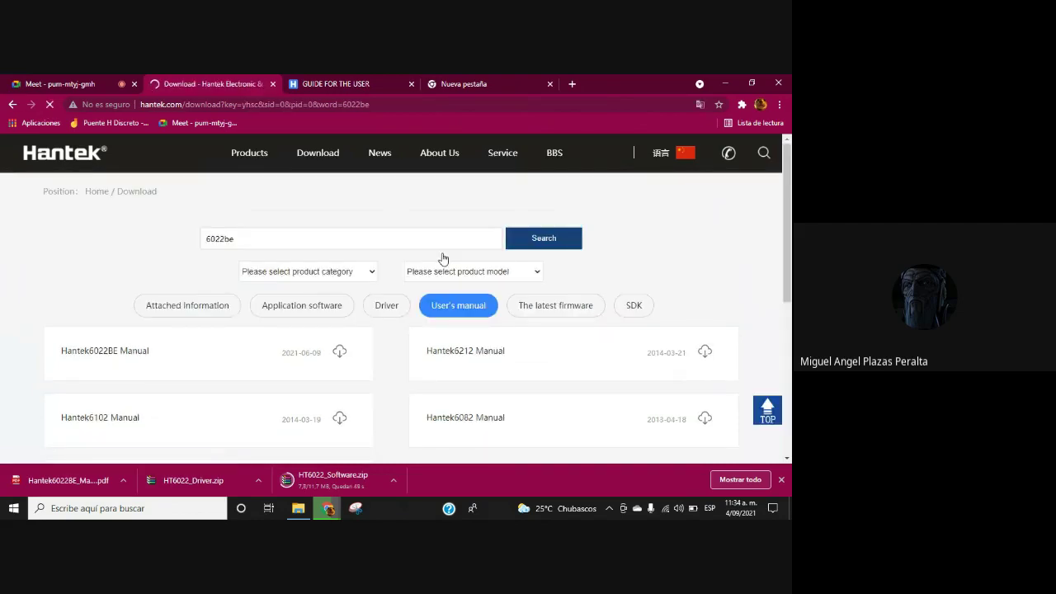
scroll(363, 332, "down", 1)
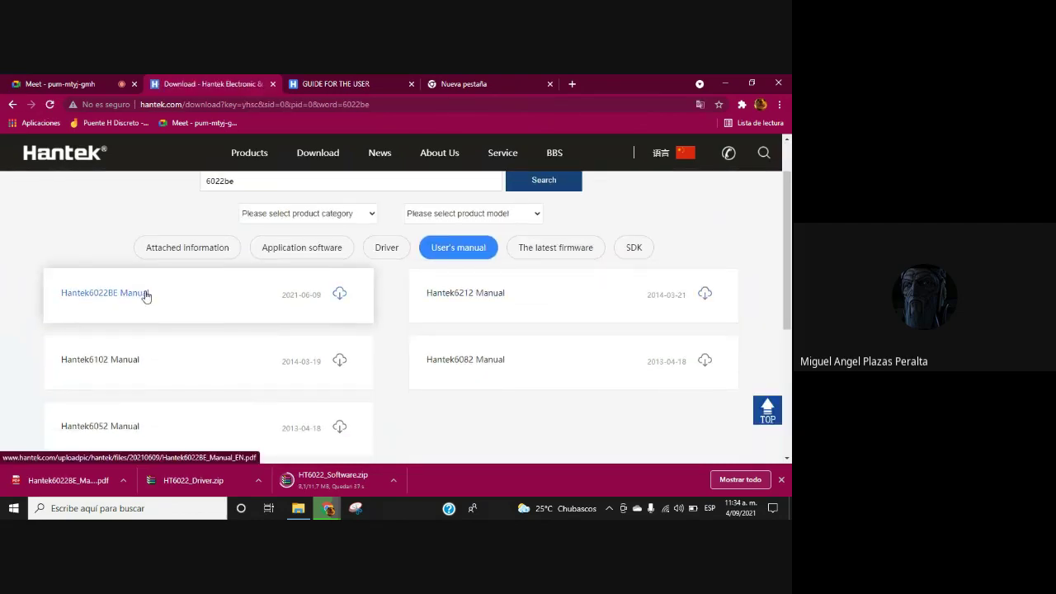
left_click(339, 295)
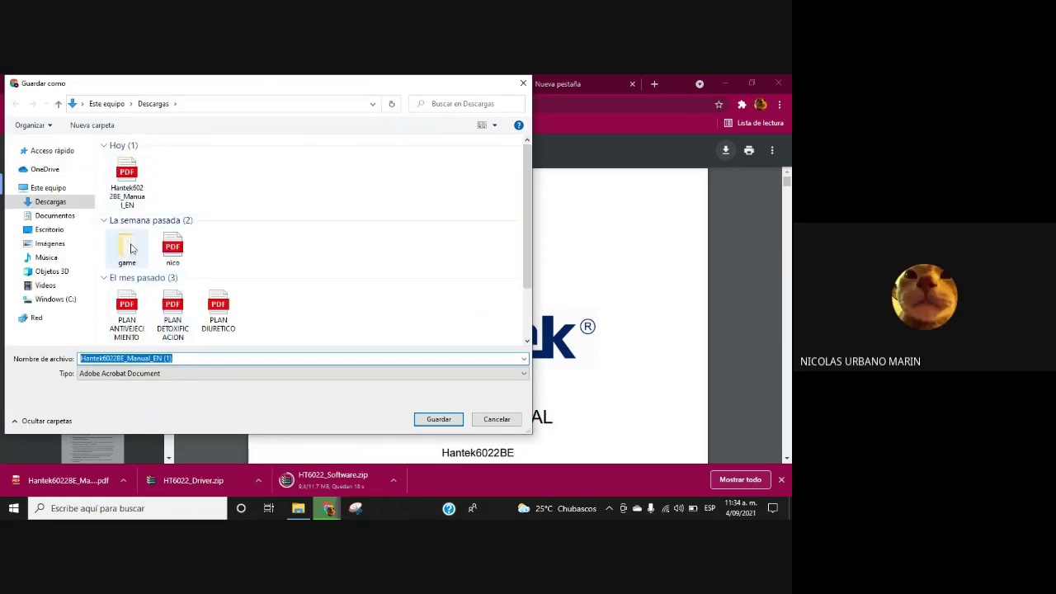
left_click(191, 357)
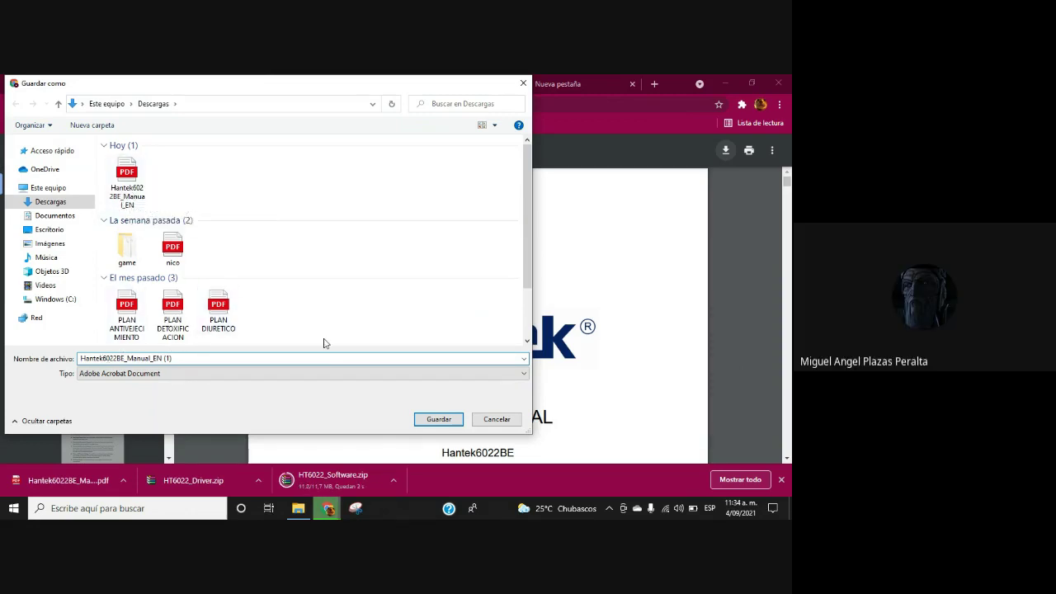
left_click(496, 418)
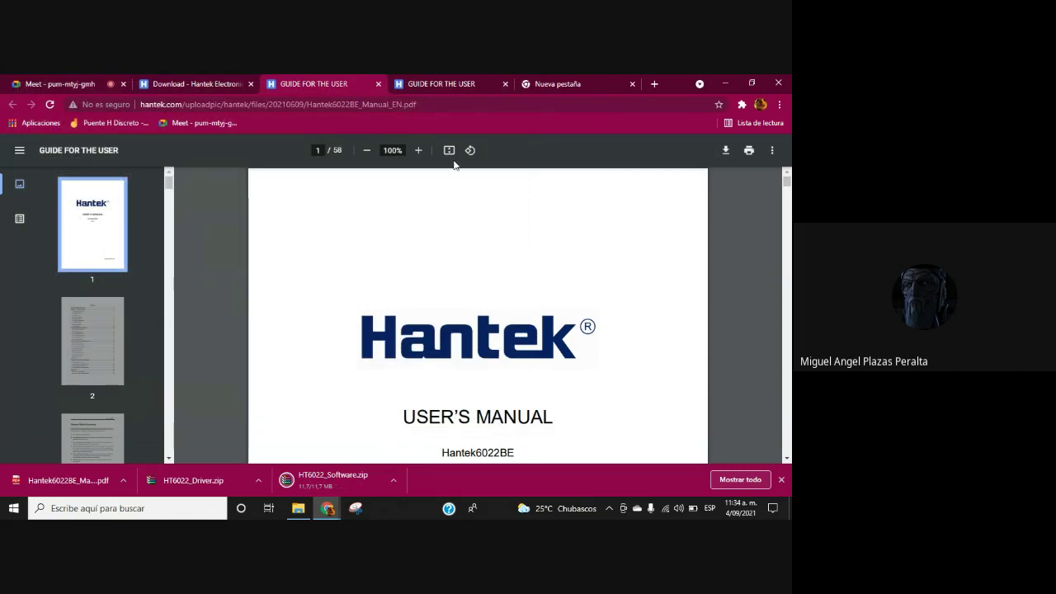
left_click(190, 83)
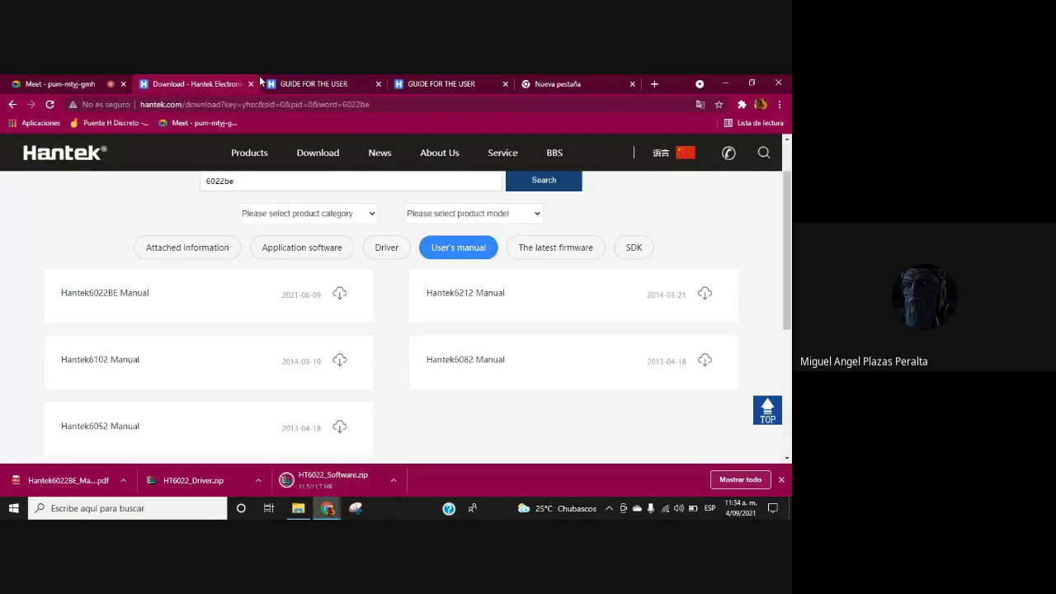
left_click(378, 84)
Step: Check the latest firmware category of the 6022be download results for available files
left_click(545, 250)
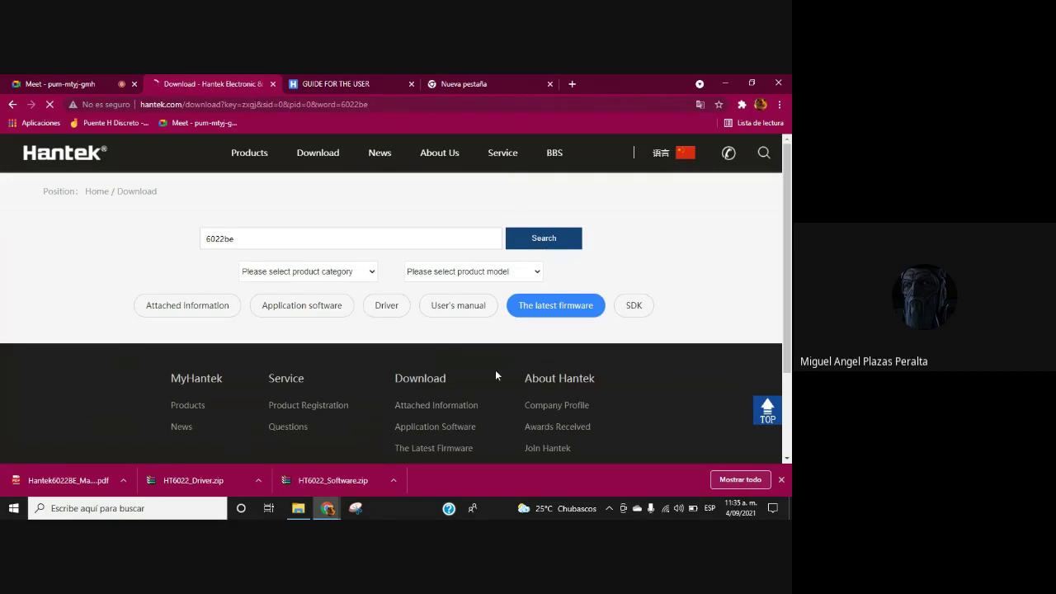
scroll(495, 376, "down", 3)
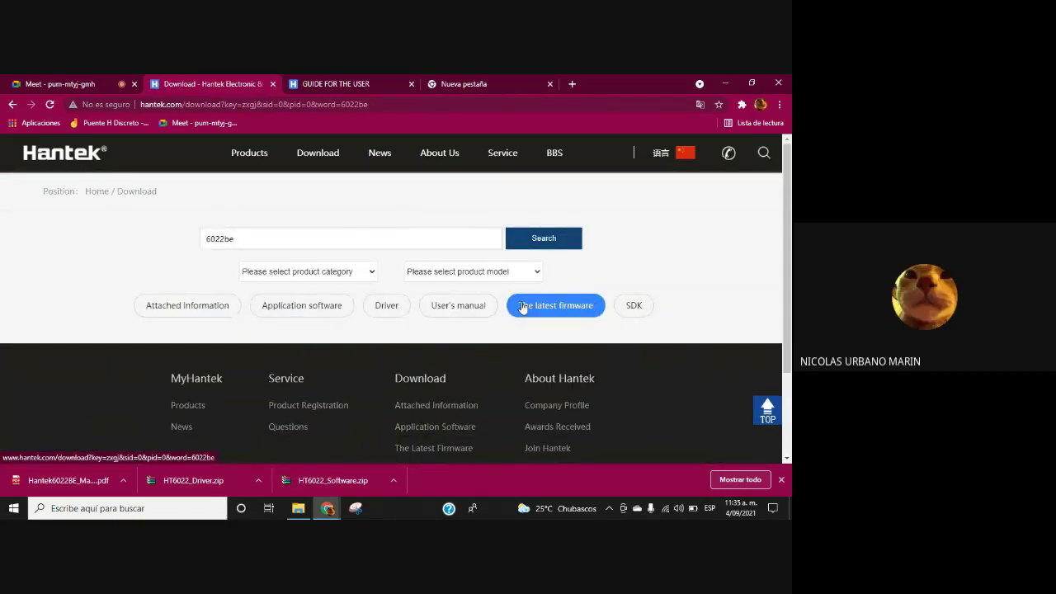
scroll(467, 330, "down", 3)
scroll(467, 330, "up", 2)
scroll(467, 328, "up", 1)
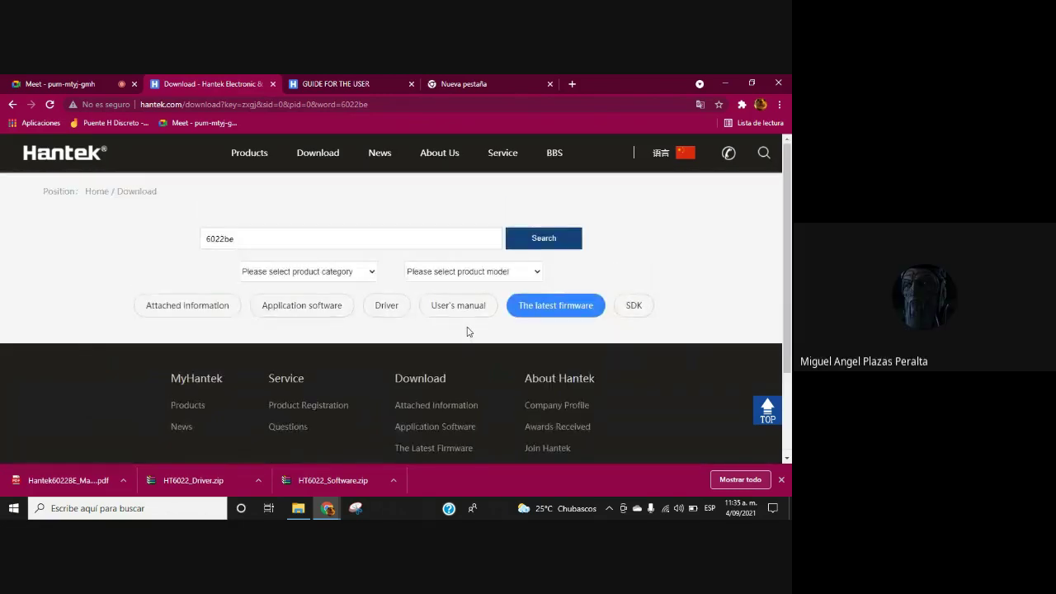
Step: Switch the 6022be download results to the SDK category and download the Hantek6022BE SDK
left_click(634, 306)
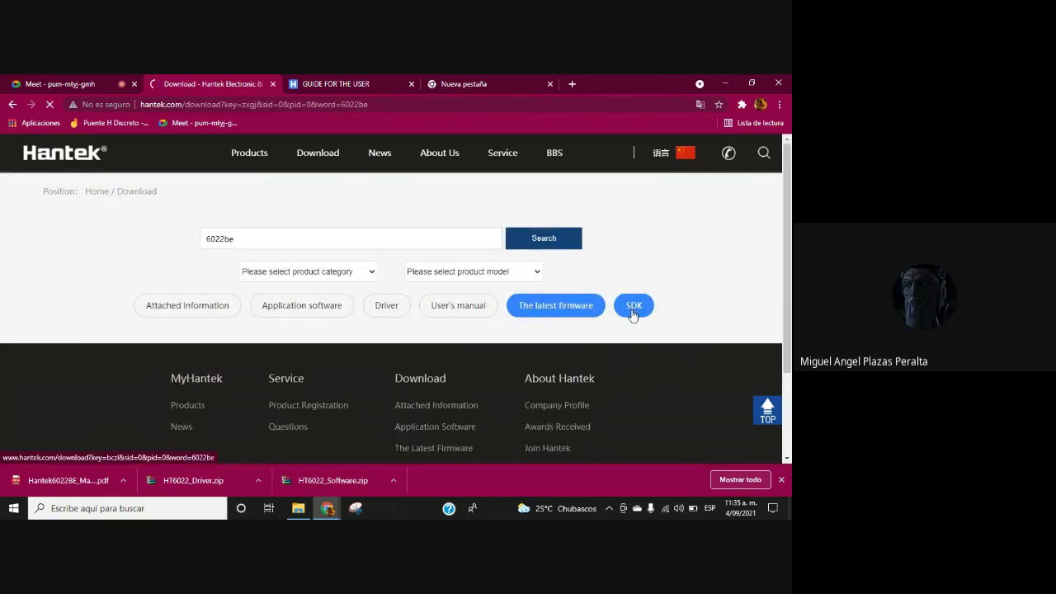
scroll(297, 356, "down", 2)
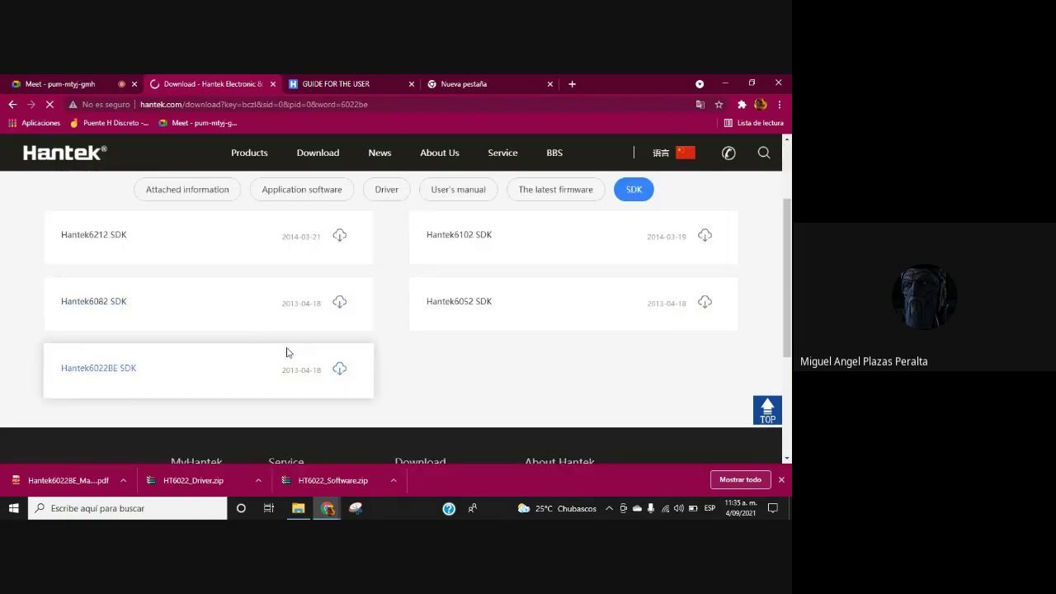
left_click(342, 372)
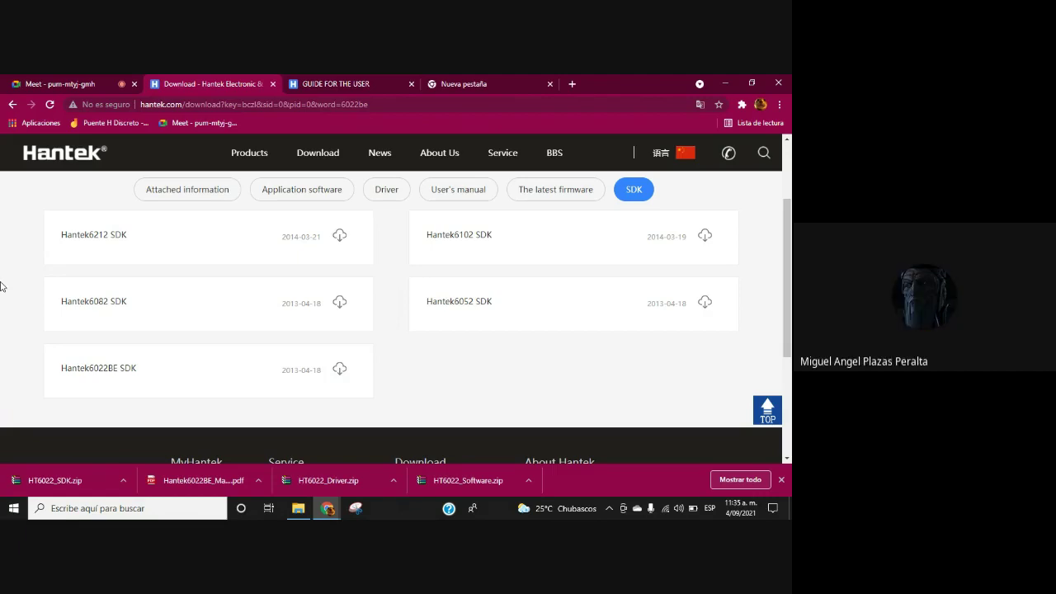
Step: Switch to File Explorer, open the Descargas folder and create a new folder in it named Hanteck
left_click(297, 506)
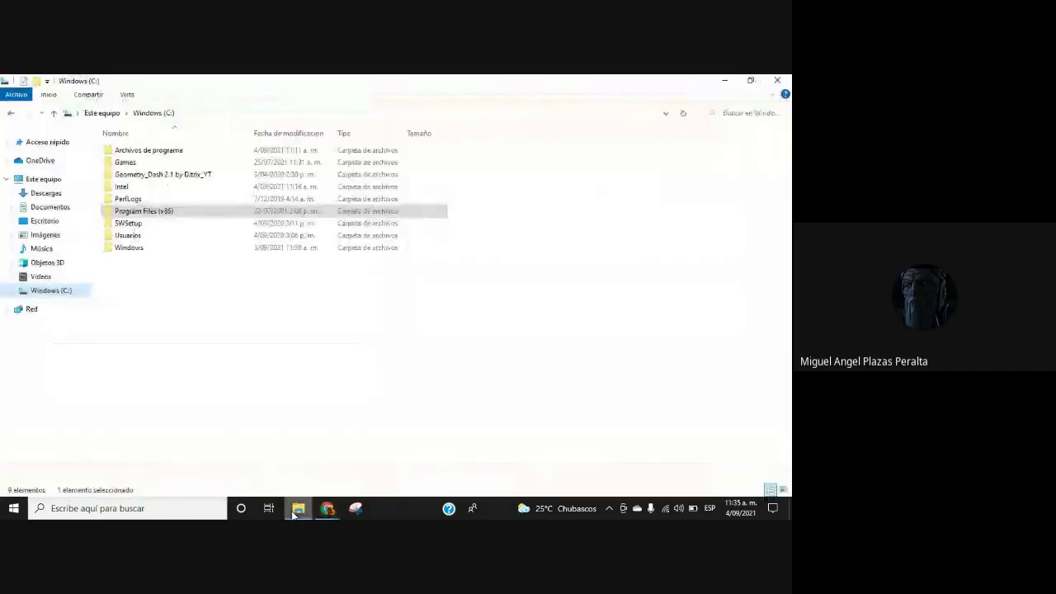
left_click(62, 197)
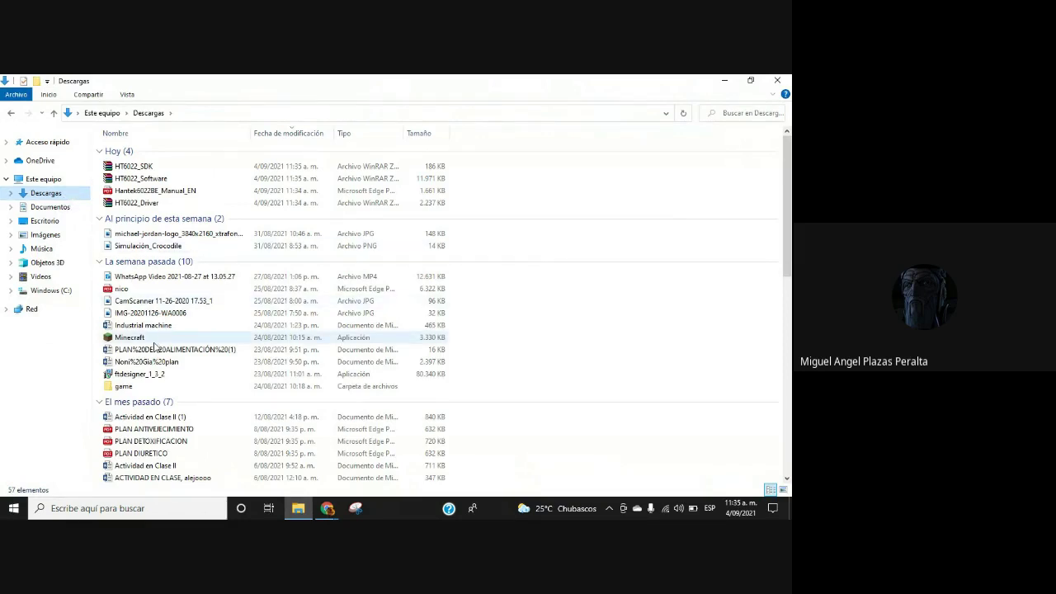
right_click(499, 191)
mouse_move(537, 220)
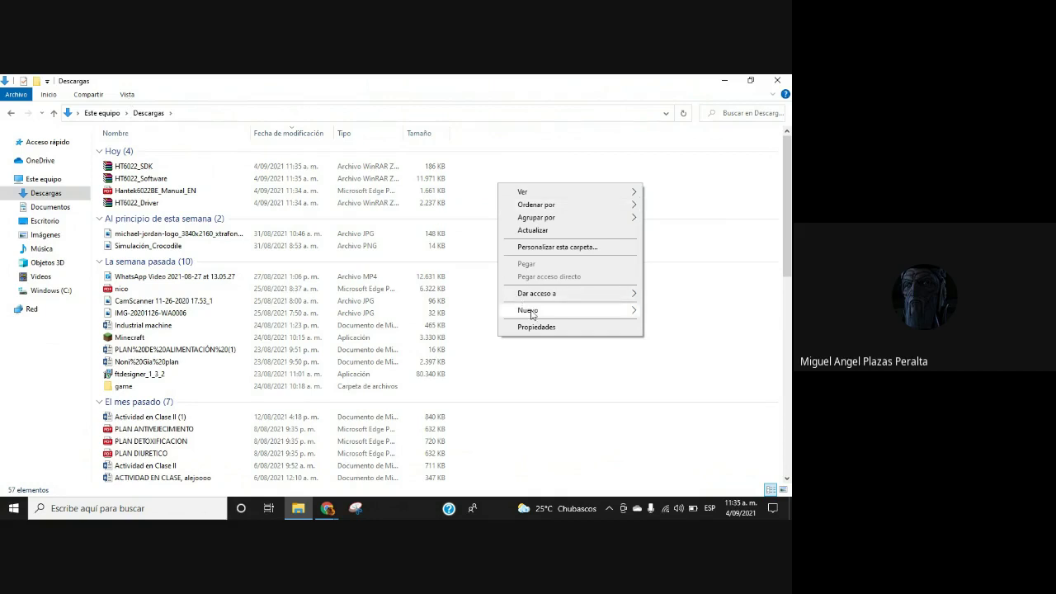
mouse_move(531, 312)
left_click(374, 311)
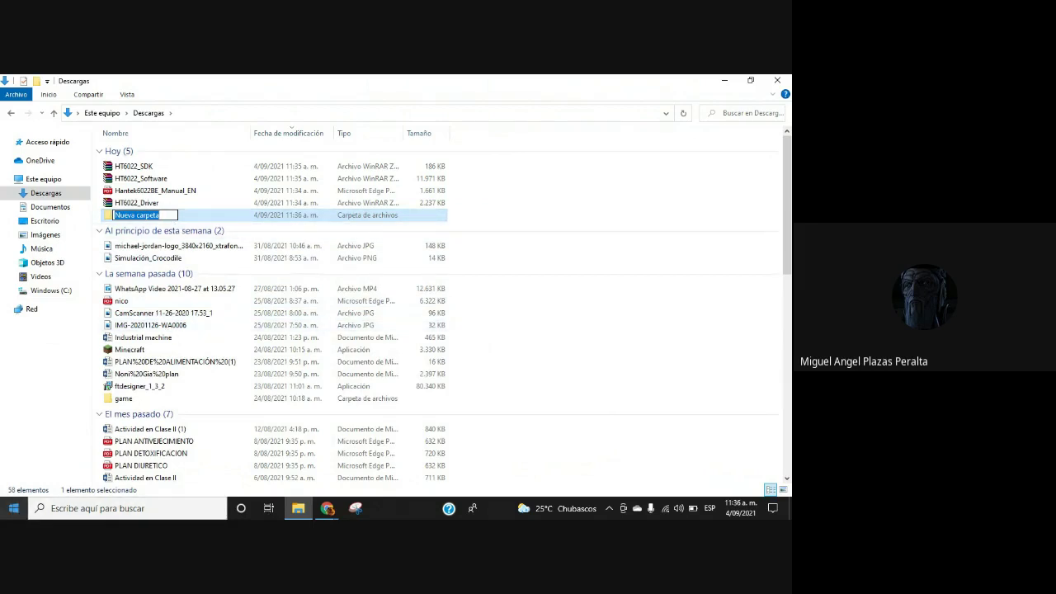
type("Hanteck")
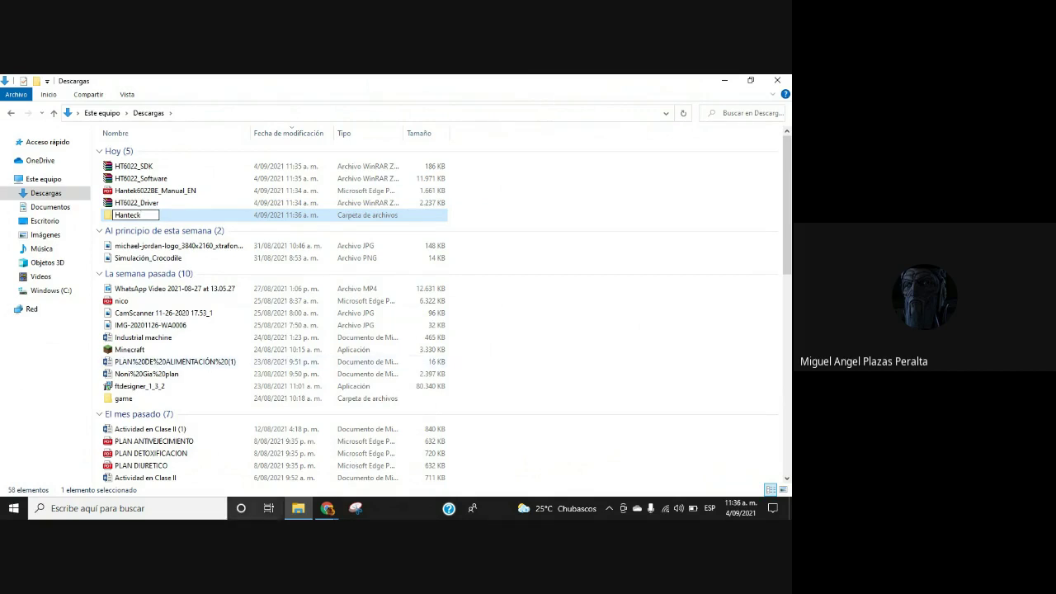
left_click(523, 341)
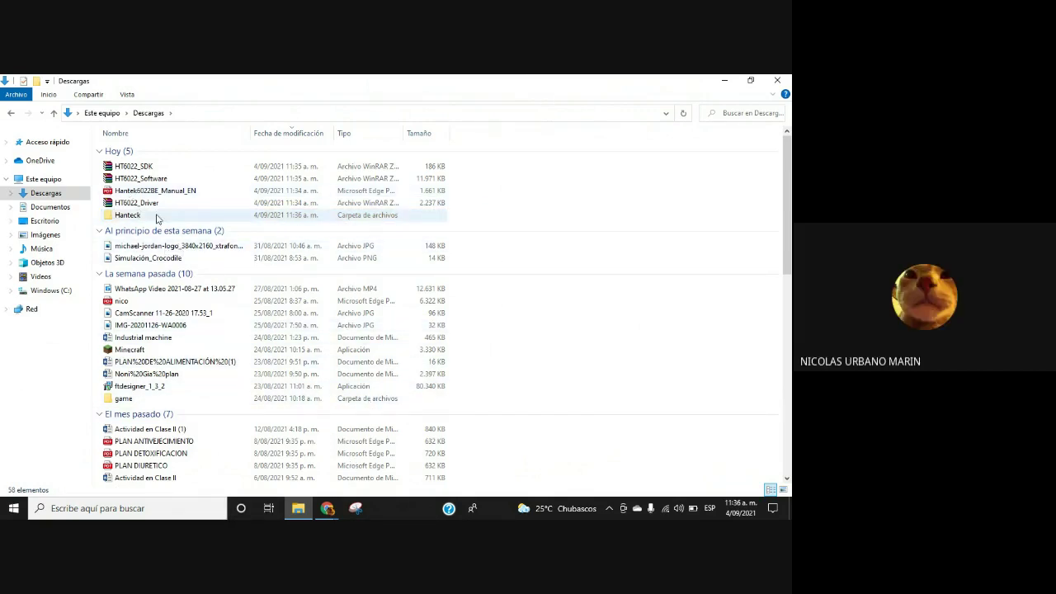
Step: Move the HT6022_SDK, HT6022_Software, Hantek6022BE_Manual_EN and HT6022_Driver files into the Hanteck folder and open that folder
right_click(156, 212)
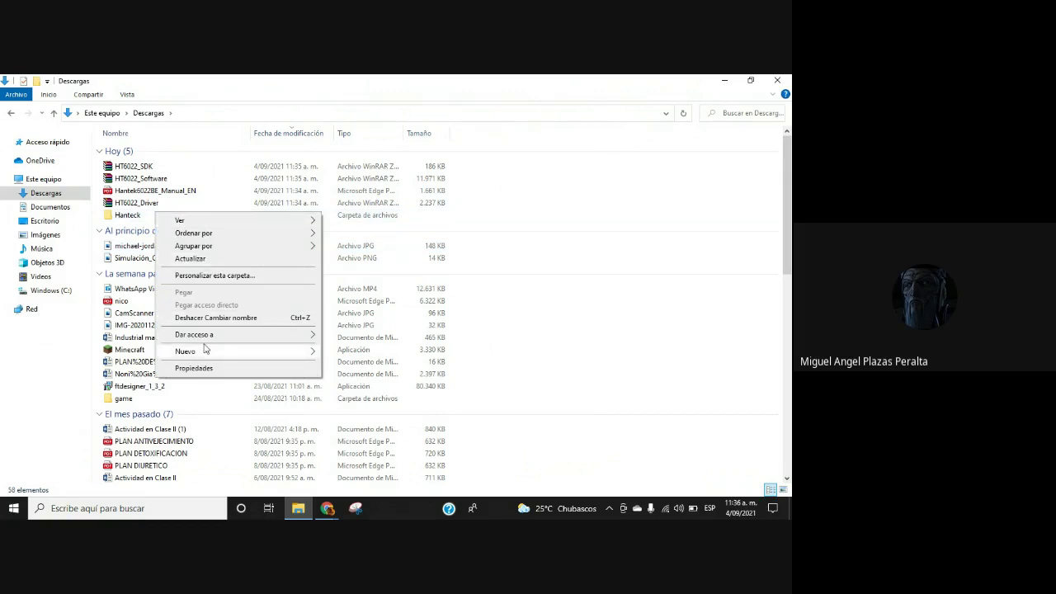
left_click(128, 216)
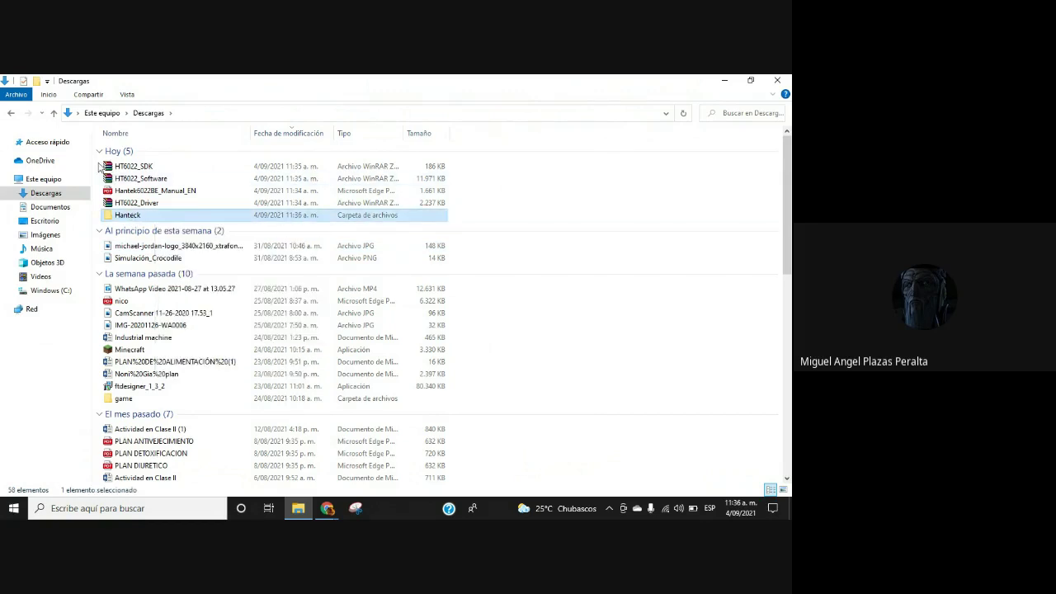
left_click_drag(97, 162, 147, 216)
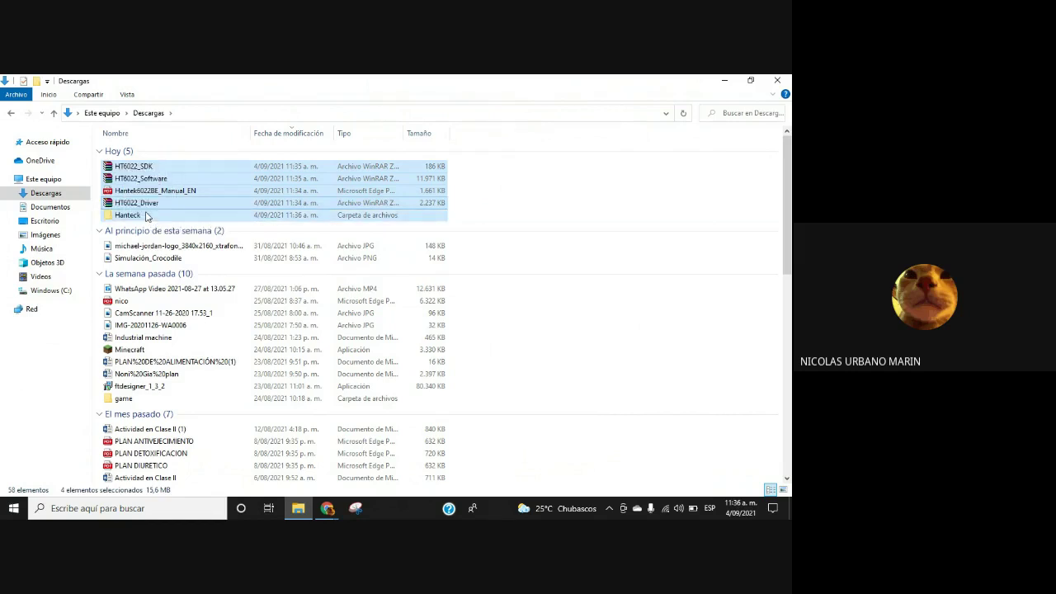
left_click(139, 167)
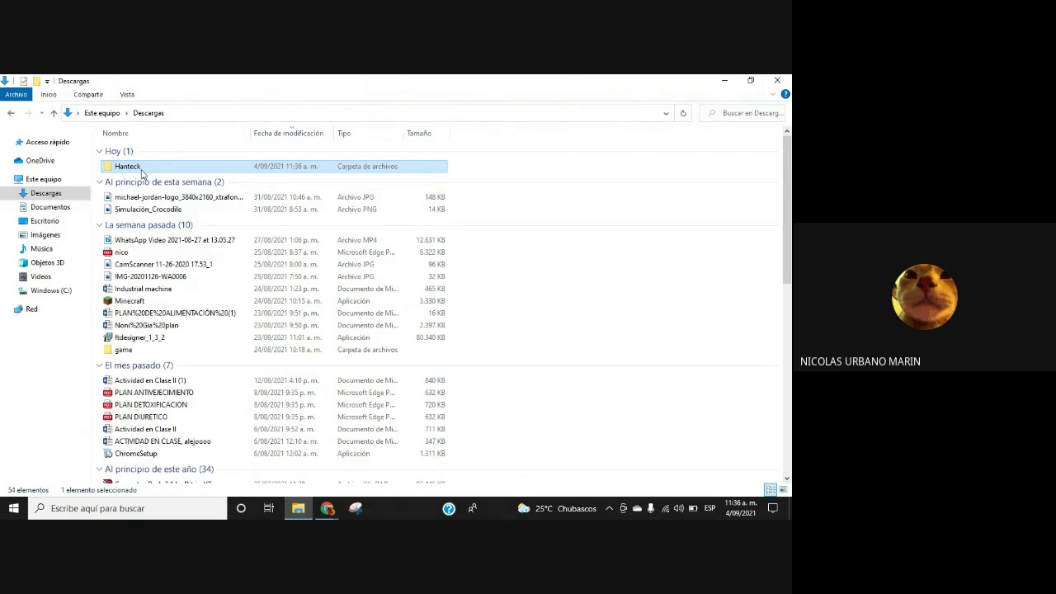
double_click(171, 168)
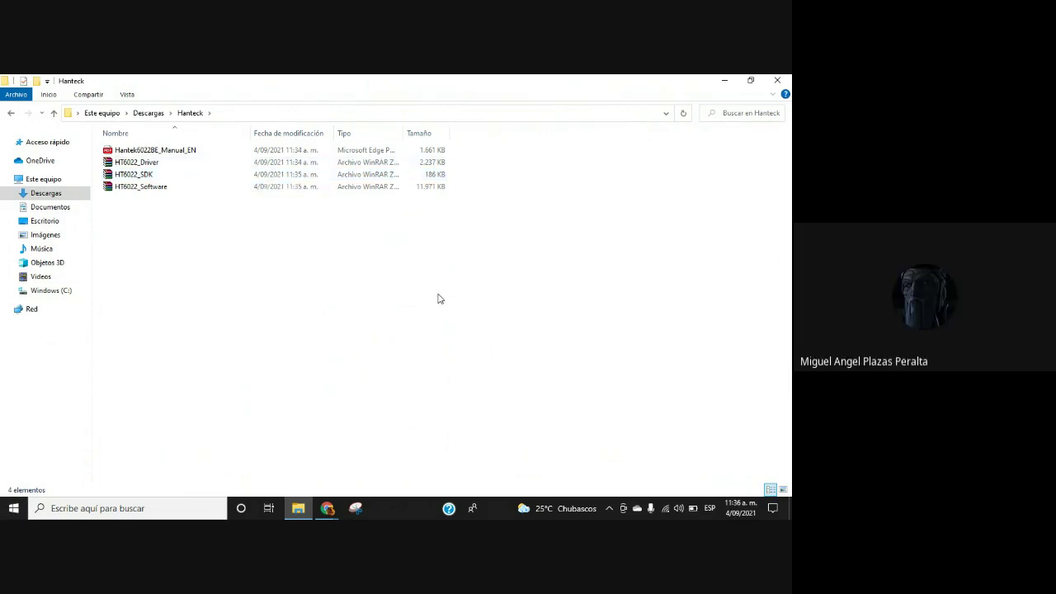
right_click(188, 118)
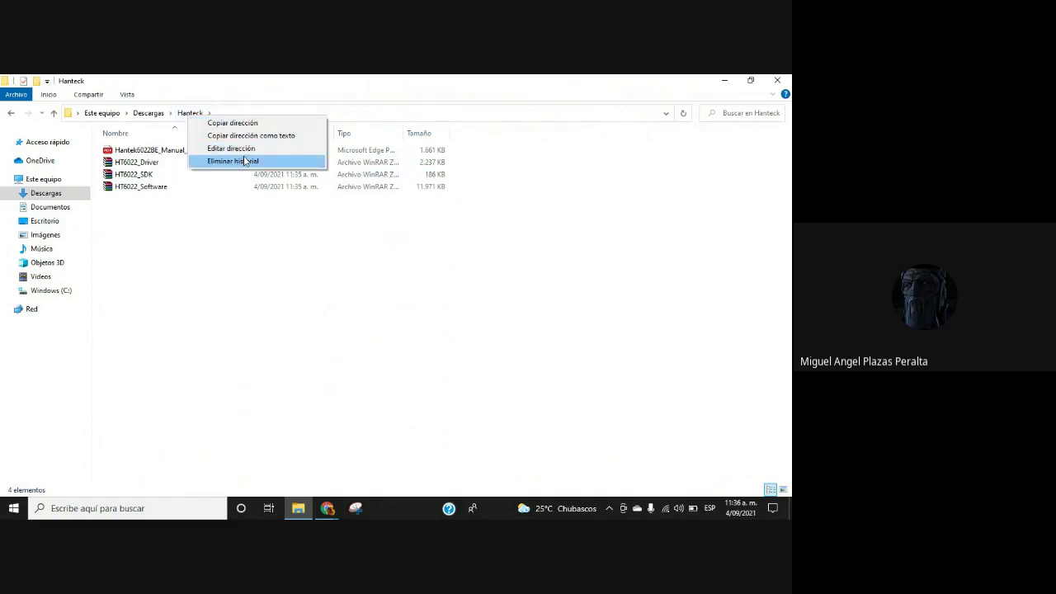
left_click(237, 207)
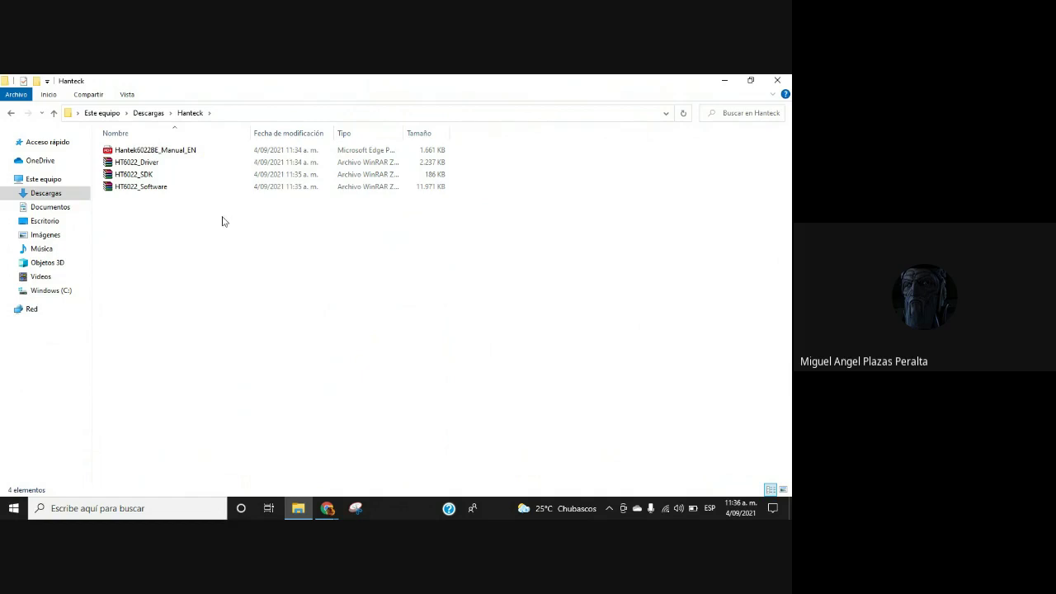
Step: Extract the HT6022_Driver archive directly into the Hanteck folder and open the extracted HT6022_Driver folder
left_click(162, 169)
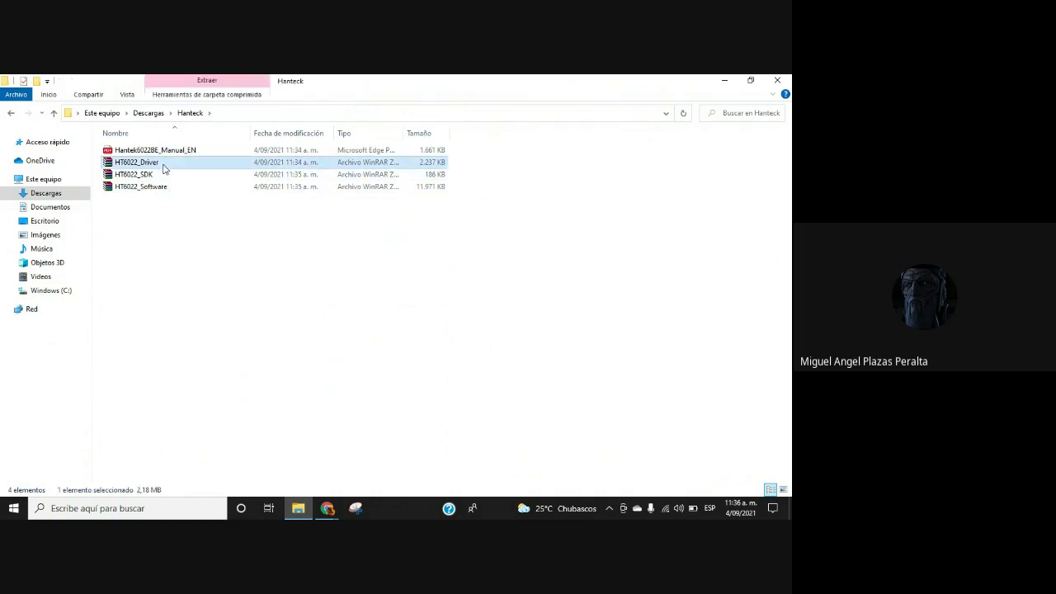
right_click(162, 169)
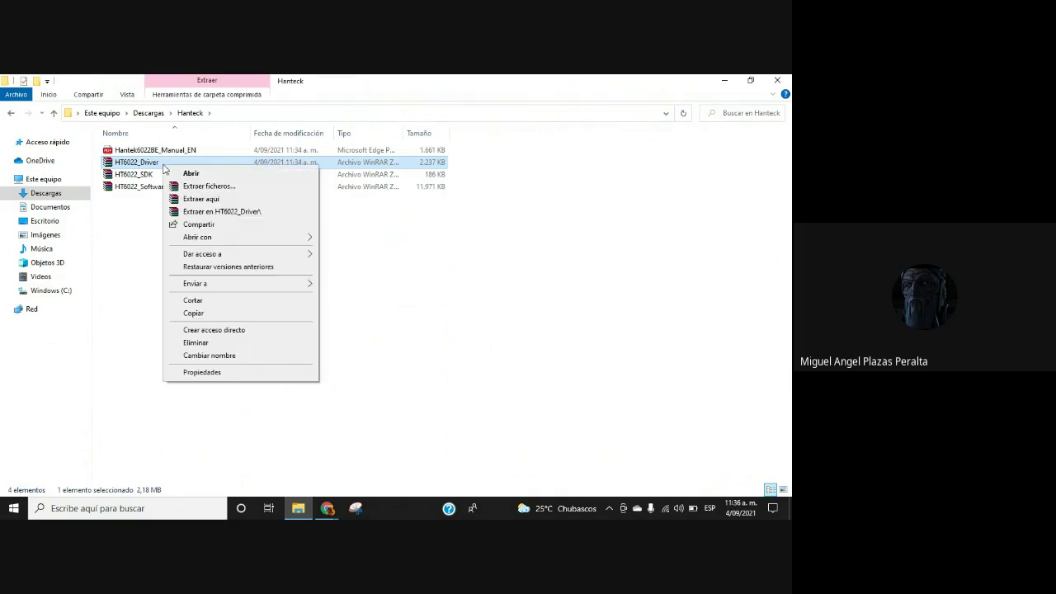
left_click(201, 199)
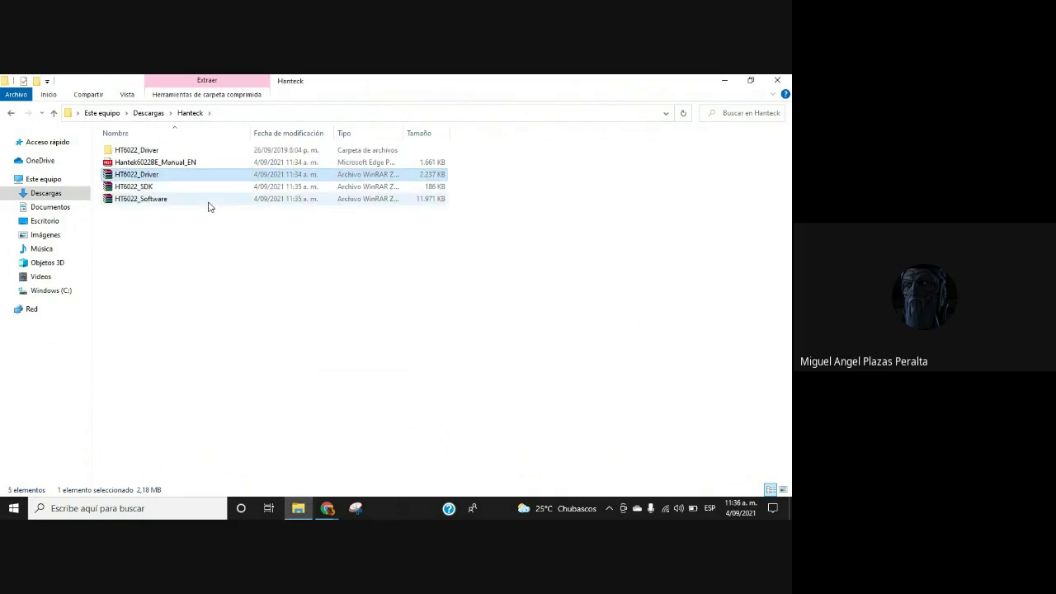
double_click(155, 152)
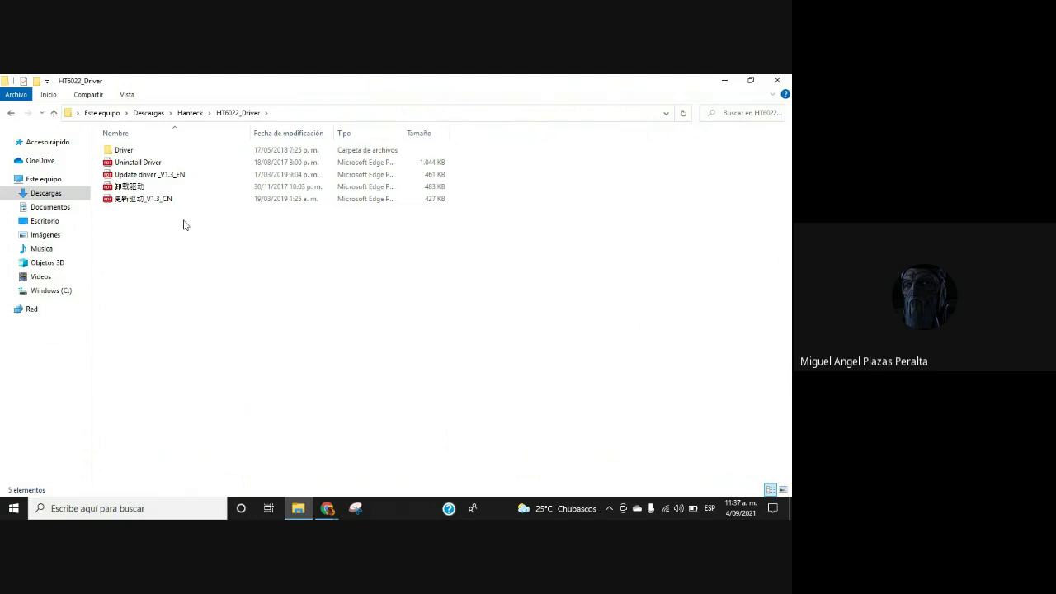
Step: Return to the Hanteck folder and extract the HT6022_SDK archive directly into it
left_click(191, 113)
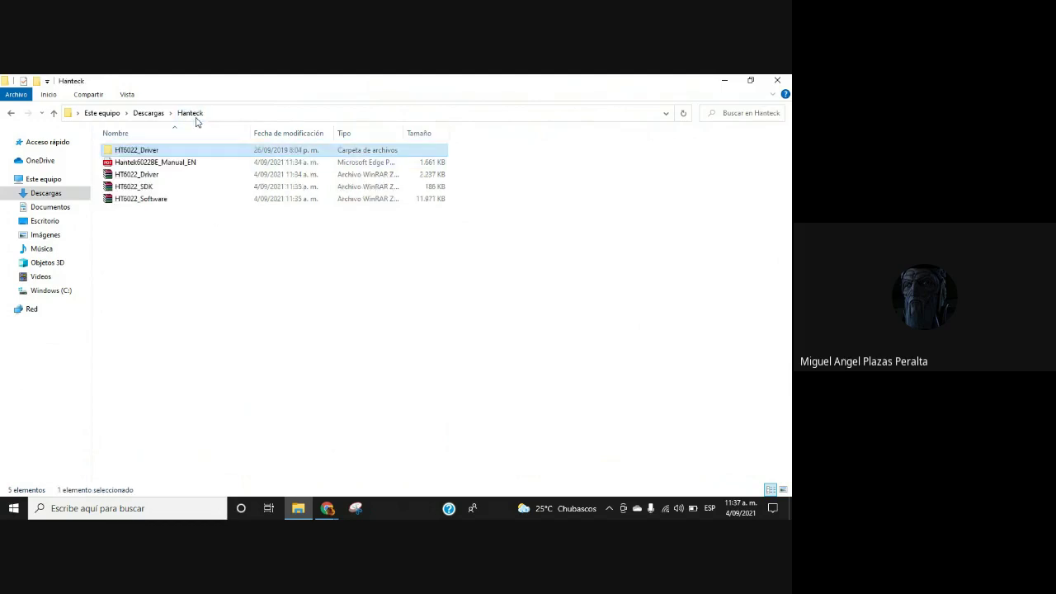
left_click(154, 188)
right_click(155, 188)
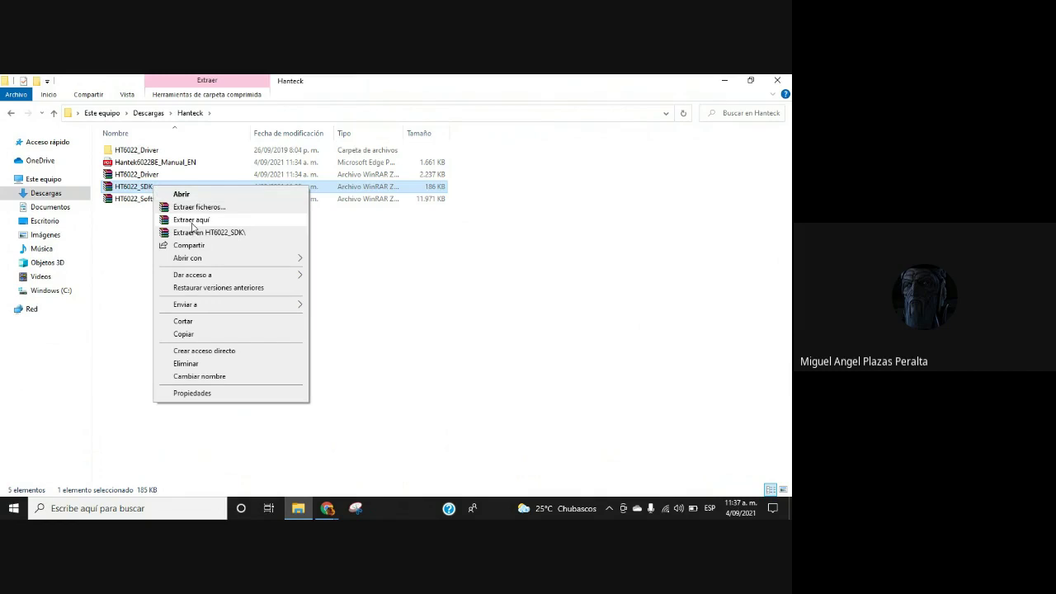
left_click(192, 228)
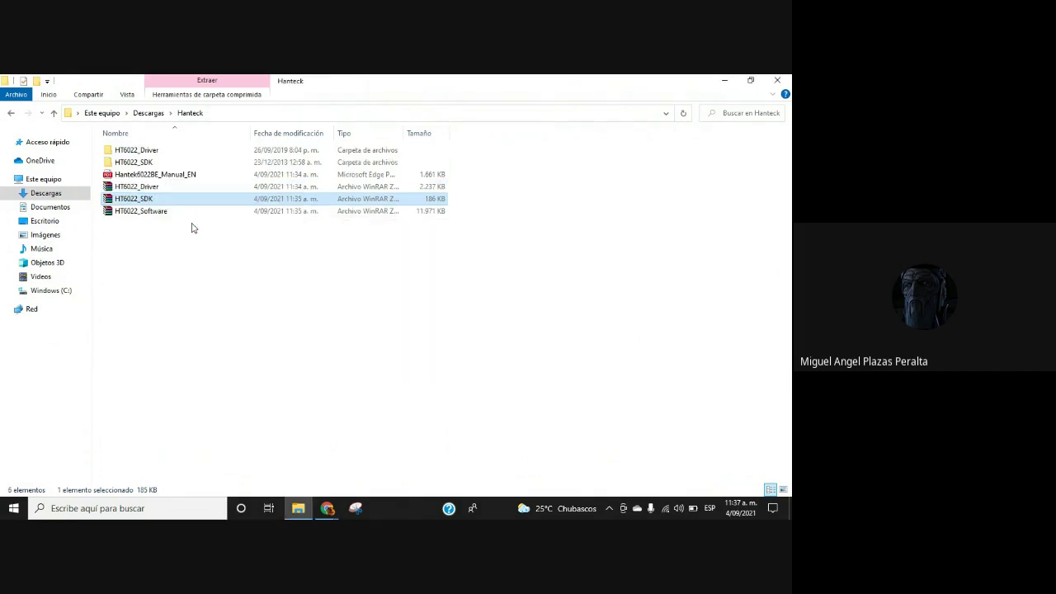
Step: Examine the extracted HT6022_SDK folder and the library files in its Hantek6022BE subfolder
double_click(187, 164)
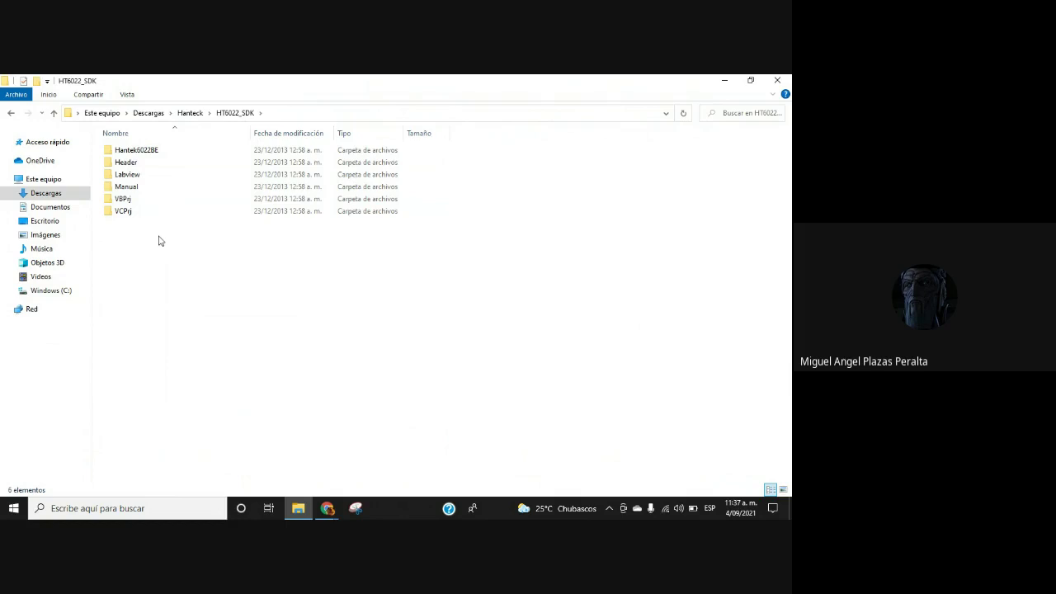
double_click(161, 150)
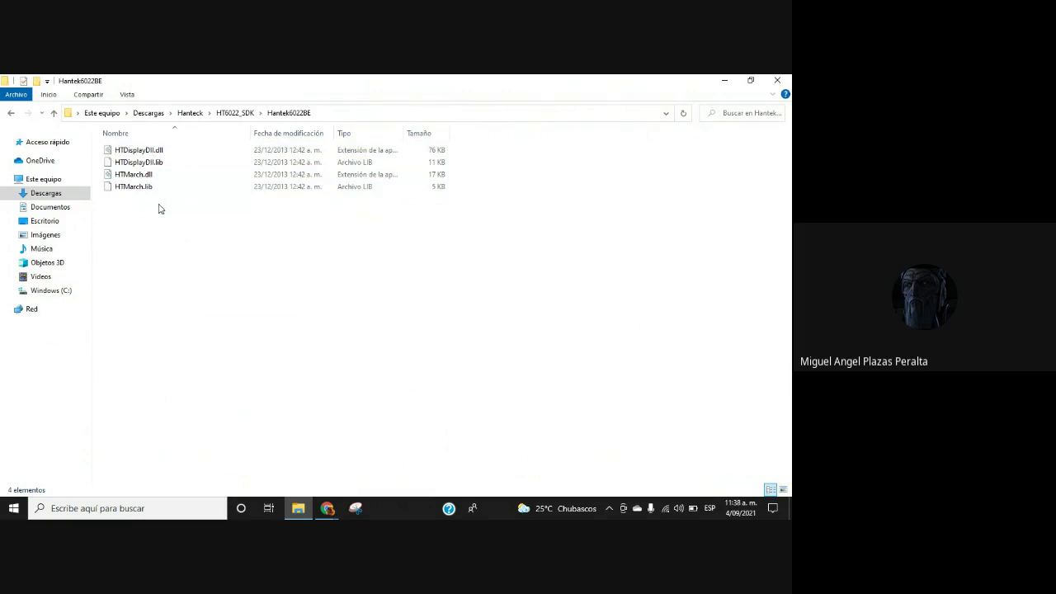
left_click(232, 115)
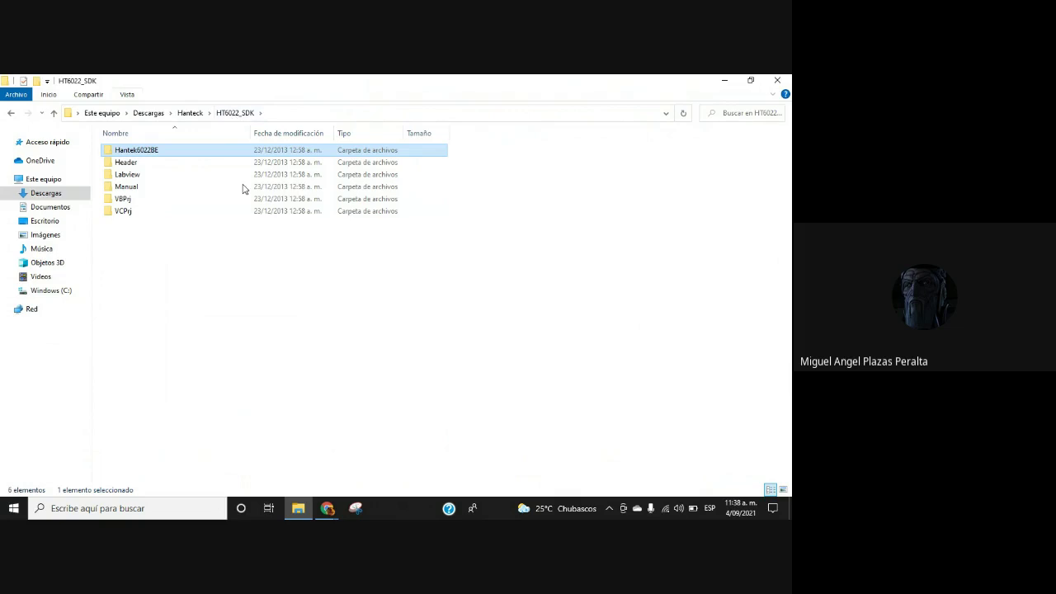
Step: Go back to the Hanteck folder and examine the driver files in the Driver subfolder of HT6022_Driver
left_click(190, 113)
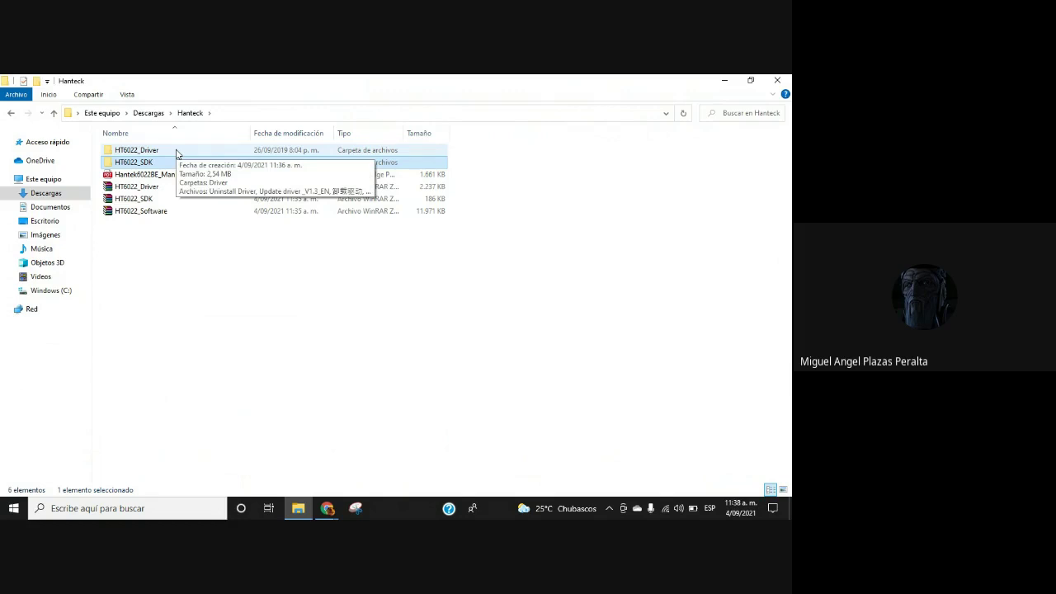
double_click(177, 153)
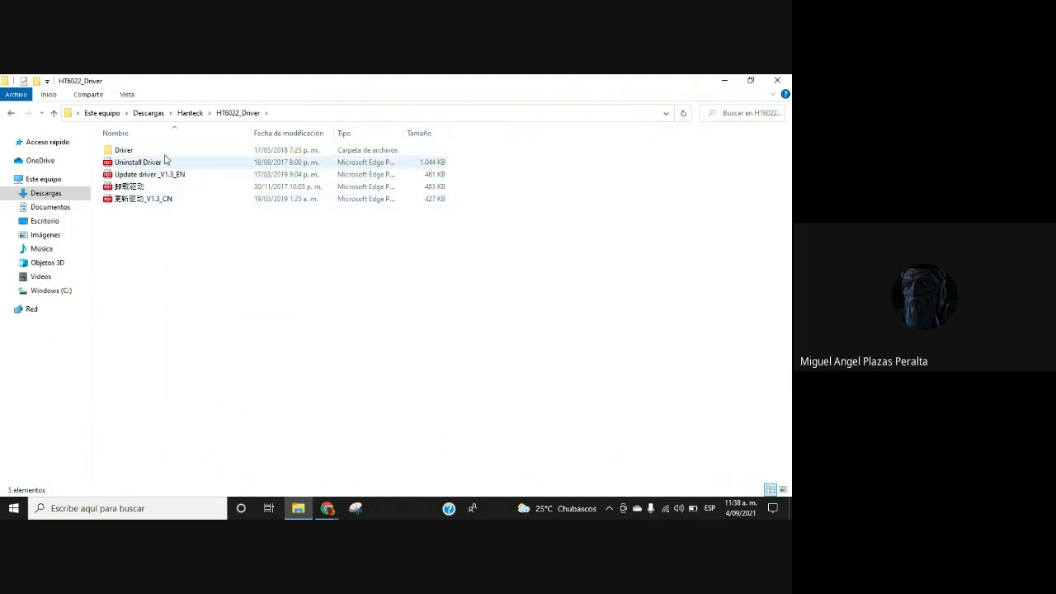
double_click(170, 151)
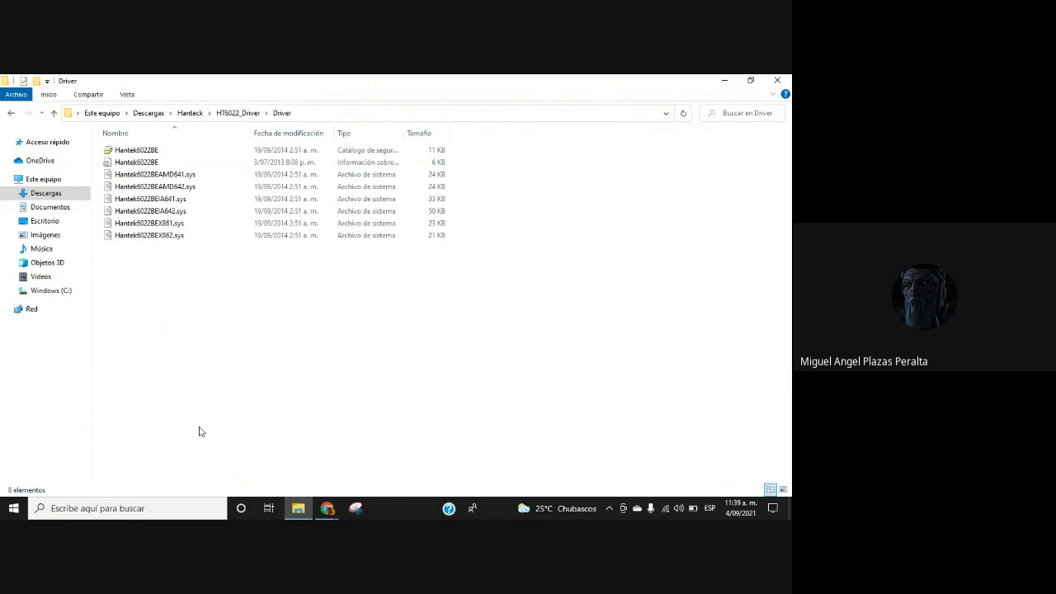
Step: Return to the Hanteck folder and extract the HT6022_Software archive directly into it
left_click(190, 116)
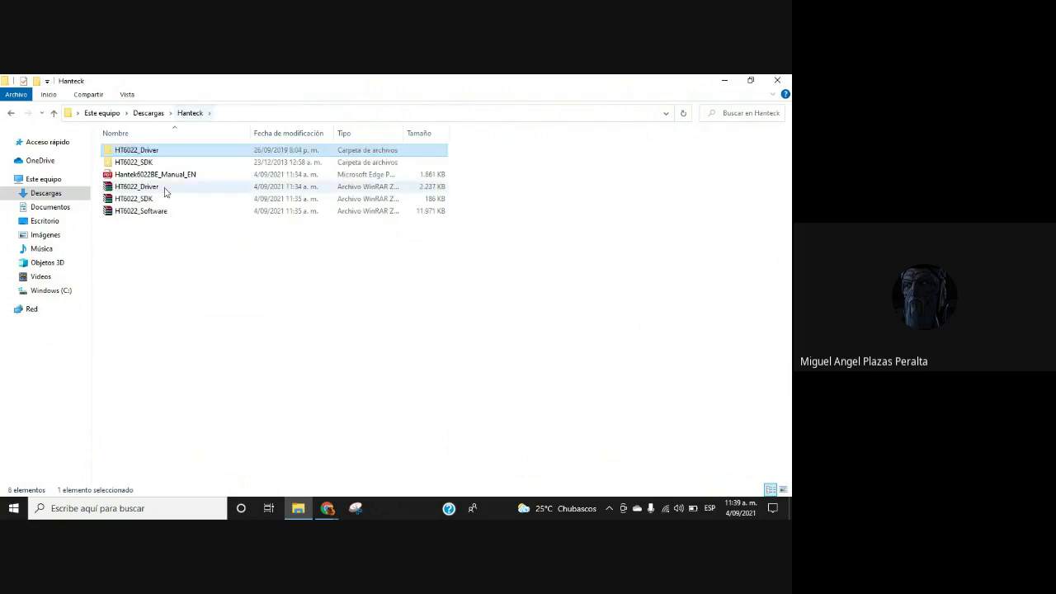
left_click(156, 213)
right_click(156, 213)
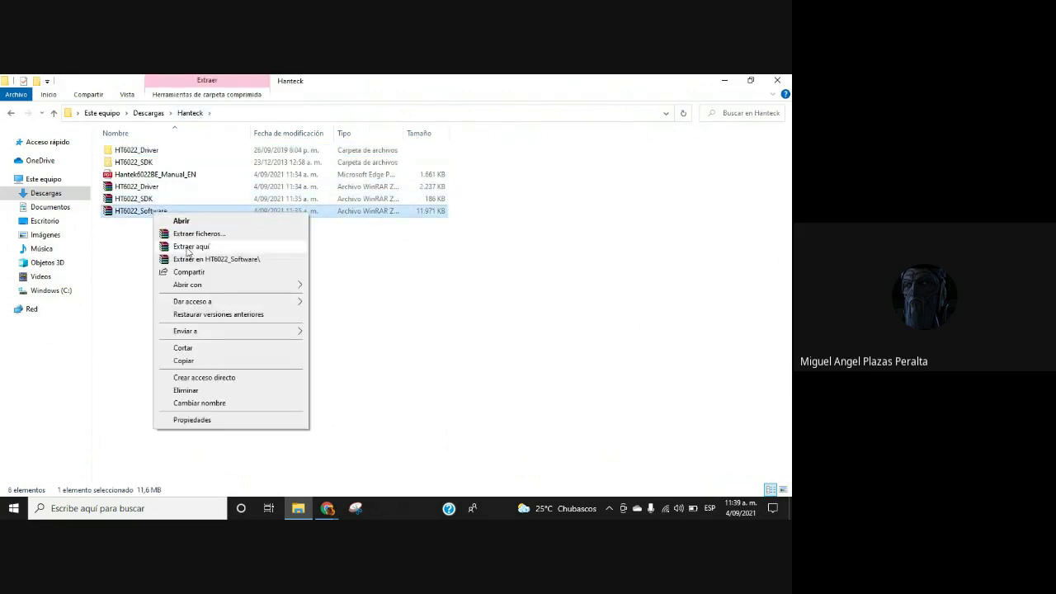
left_click(189, 249)
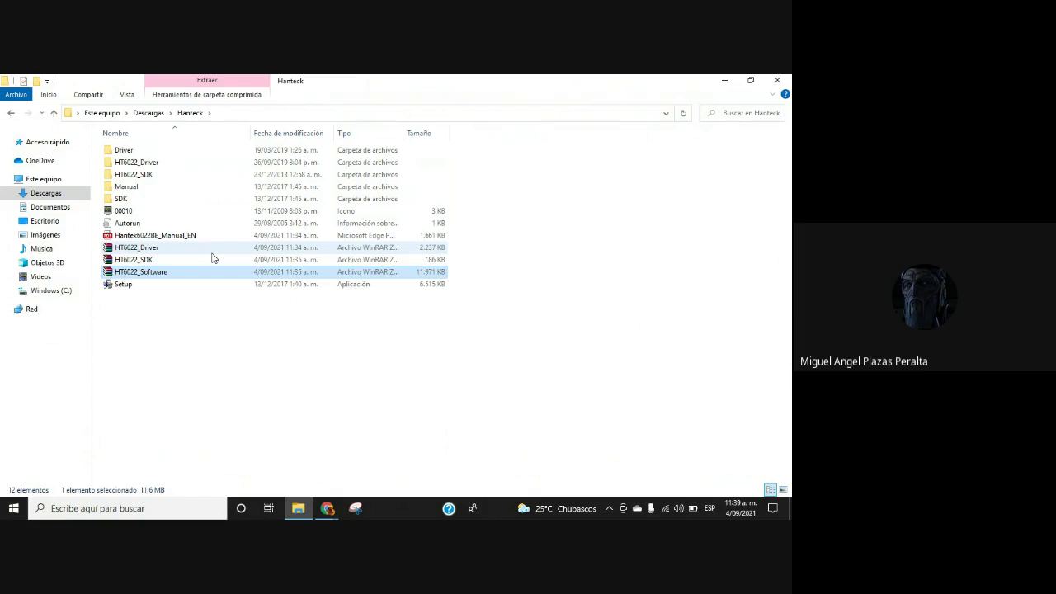
Step: Run the extracted Setup application as administrator and proceed past the welcome page to the destination location
left_click(142, 287)
right_click(145, 289)
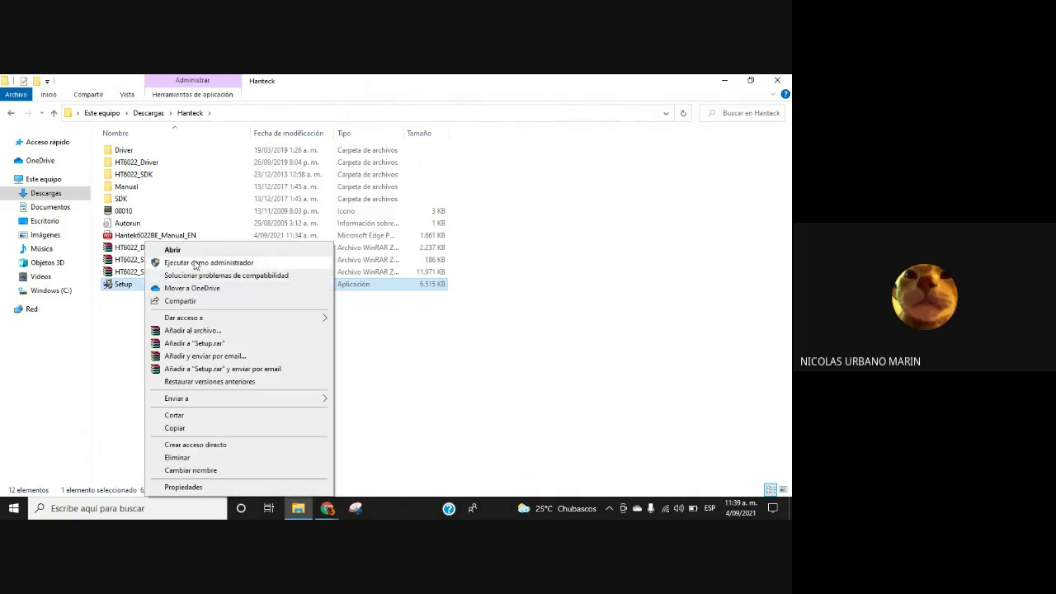
left_click(196, 265)
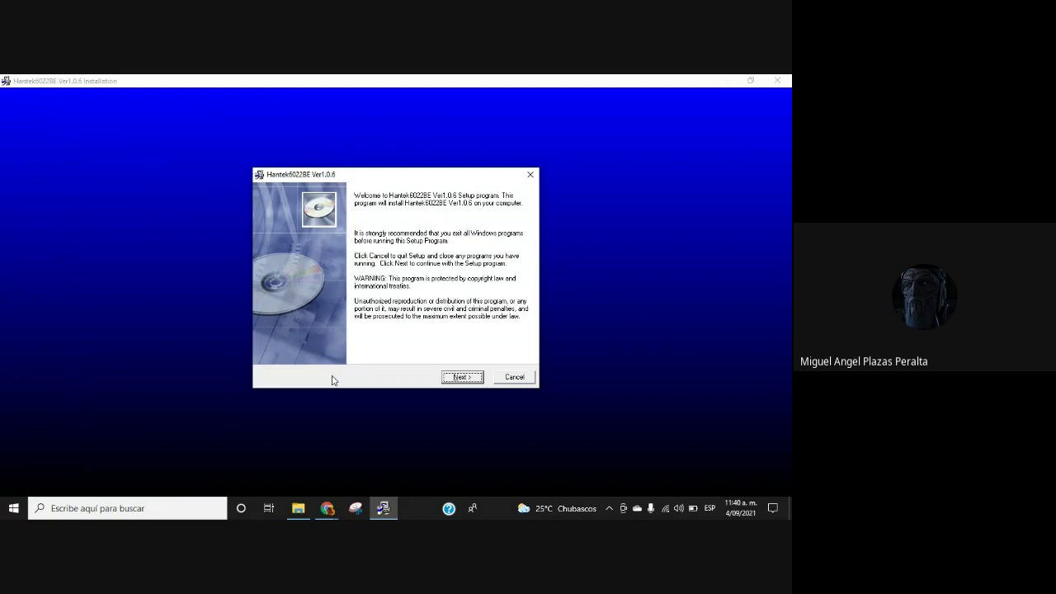
left_click(469, 378)
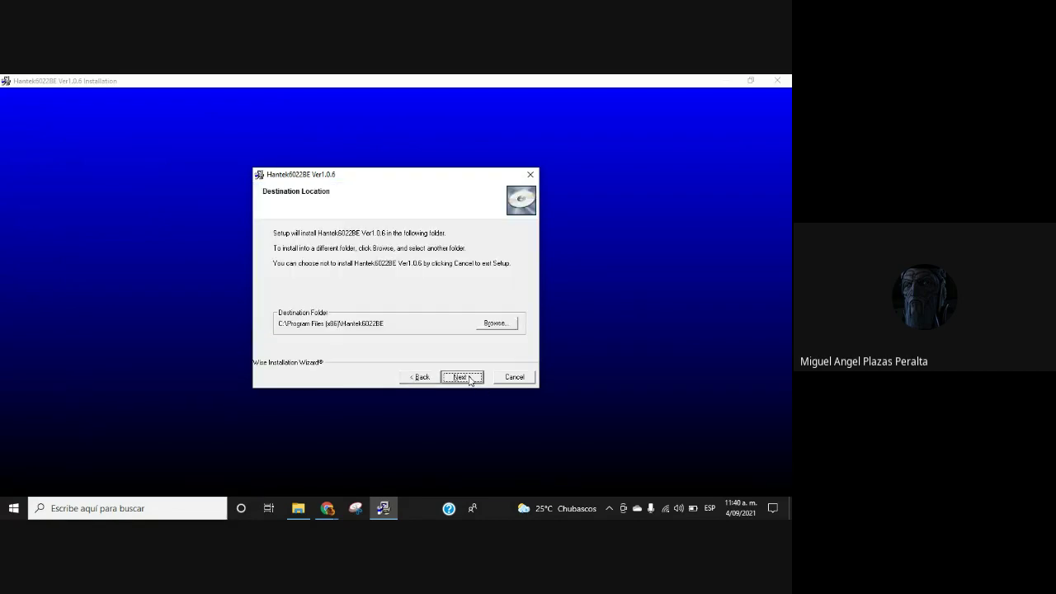
Step: Set the installation's destination folder to C:\Archivos de programa\Hantek6022BE
left_click(498, 325)
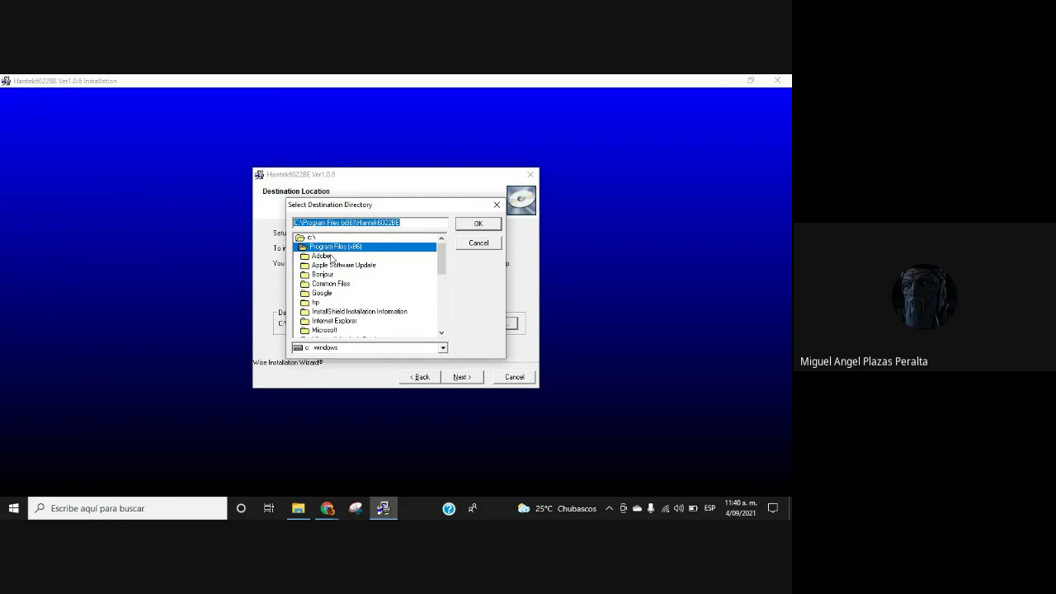
scroll(338, 289, "down", 2)
scroll(330, 302, "up", 2)
scroll(336, 288, "down", 1)
scroll(338, 287, "up", 1)
scroll(347, 285, "down", 1)
scroll(349, 283, "up", 2)
scroll(349, 283, "down", 2)
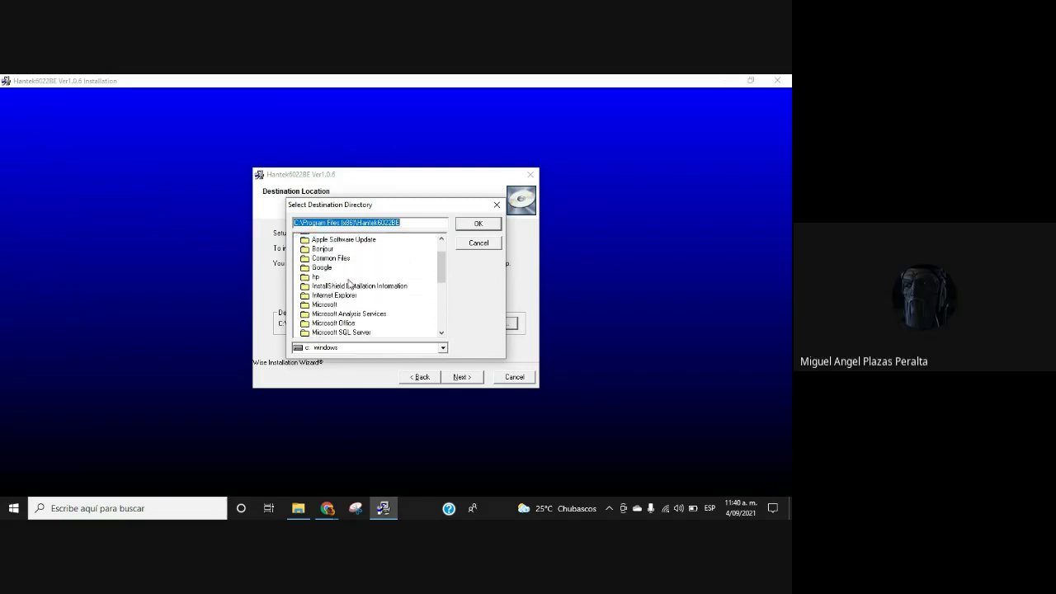
scroll(349, 283, "up", 1)
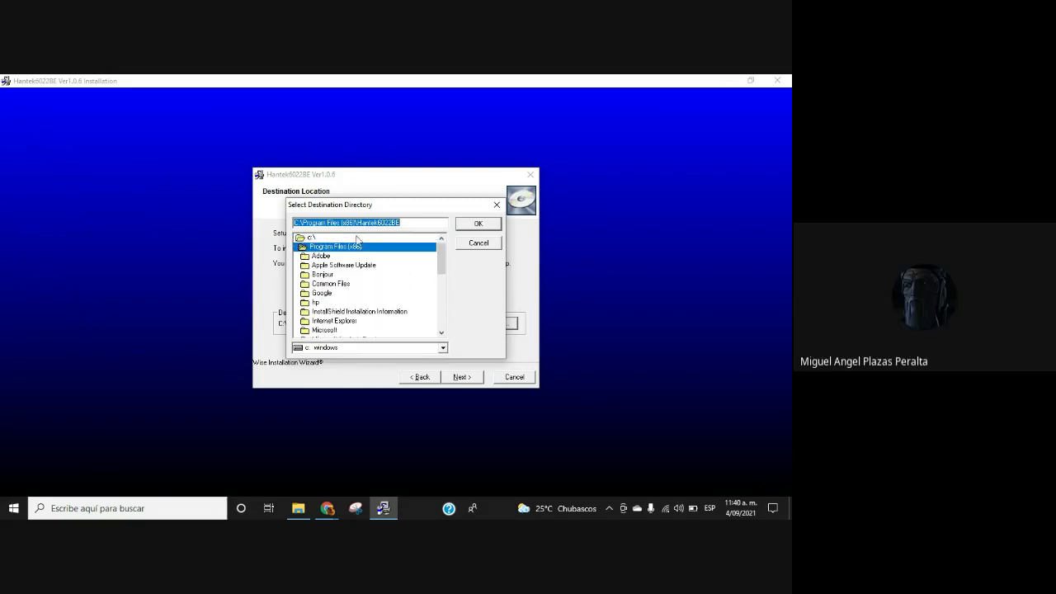
left_click(358, 239)
double_click(357, 239)
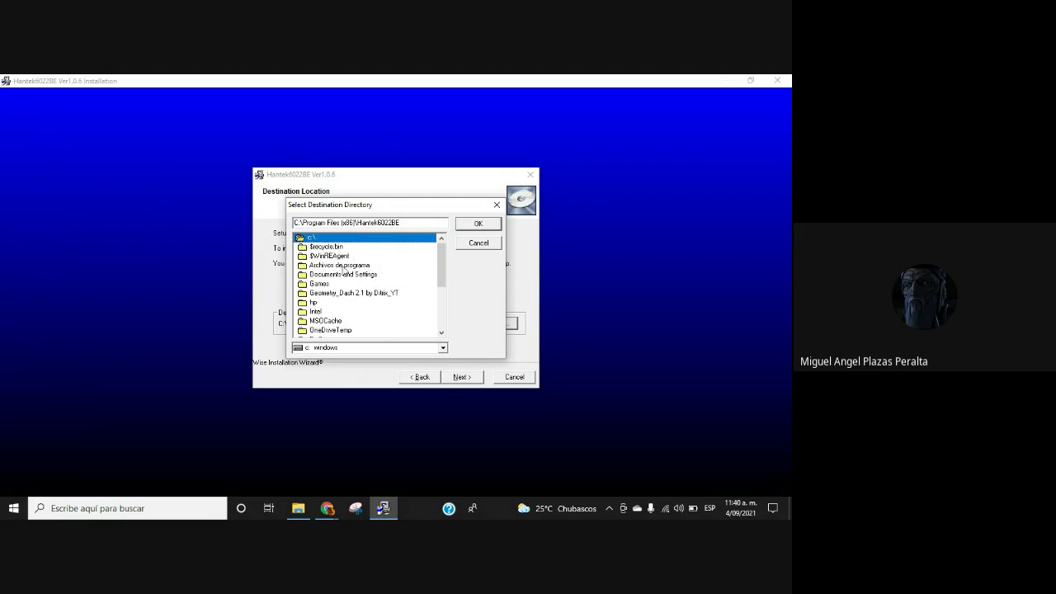
double_click(353, 265)
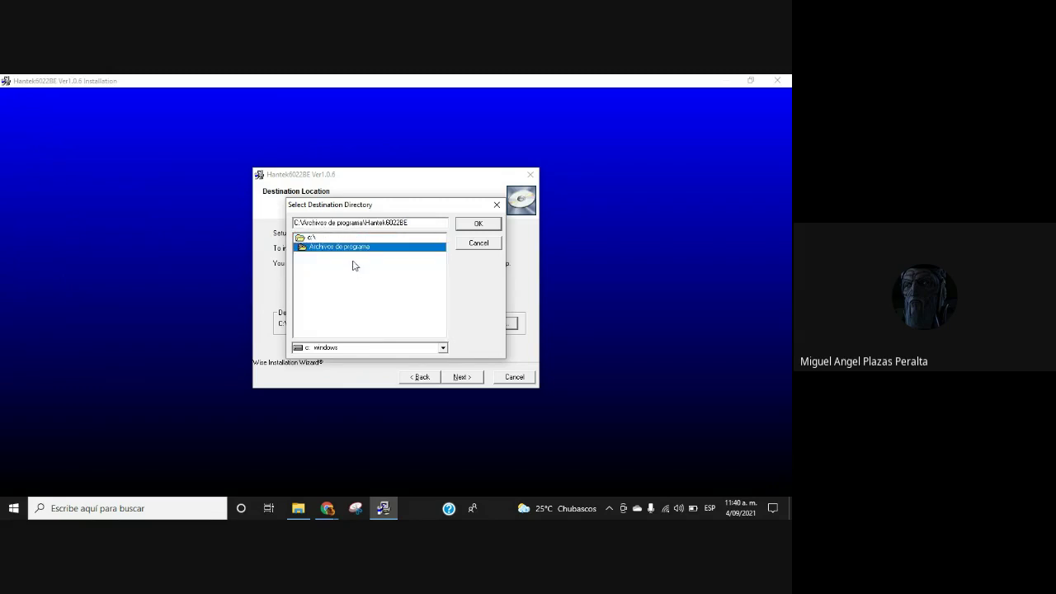
left_click(477, 229)
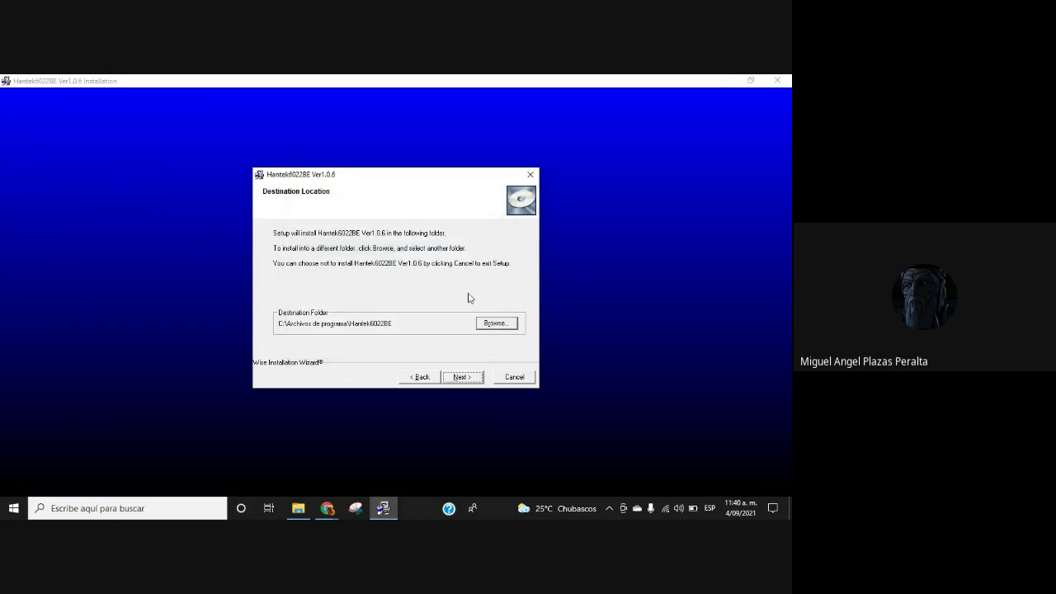
Step: Install Hantek6022BE Ver1.0.6 with the chosen destination and finish the setup wizard
left_click(475, 381)
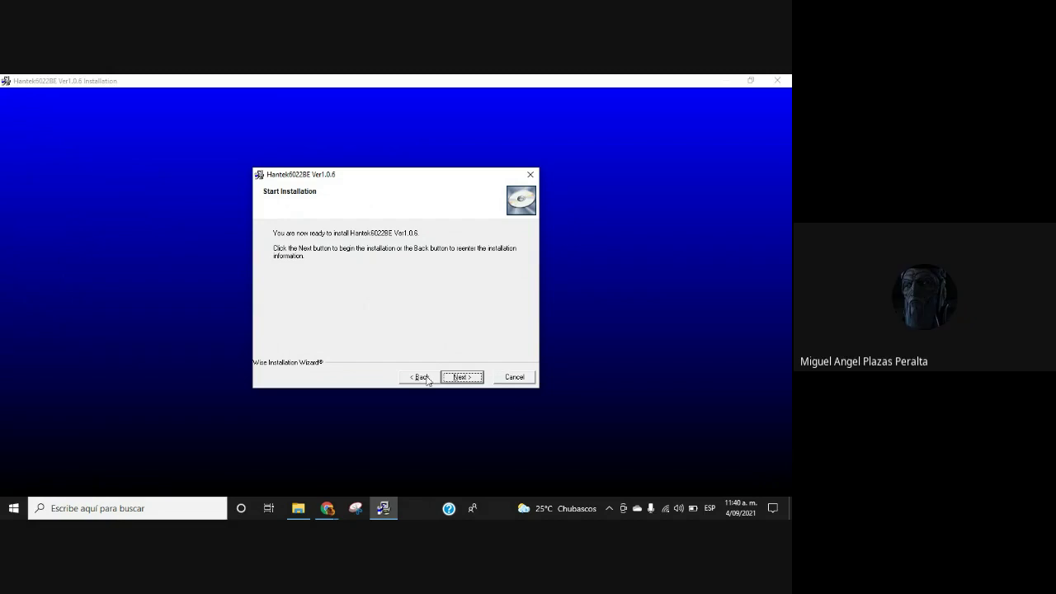
left_click(467, 379)
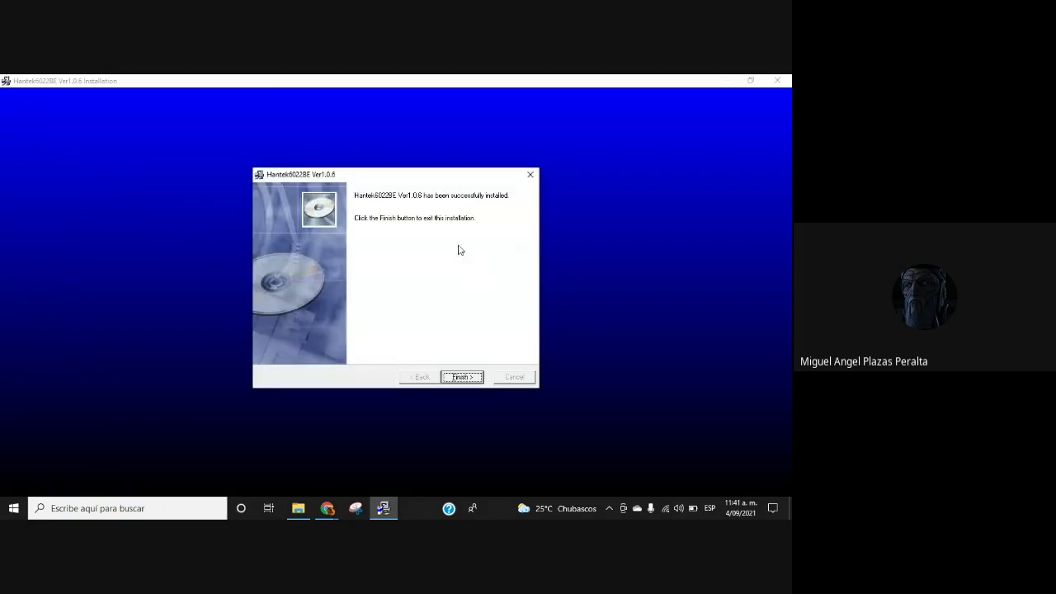
left_click(462, 377)
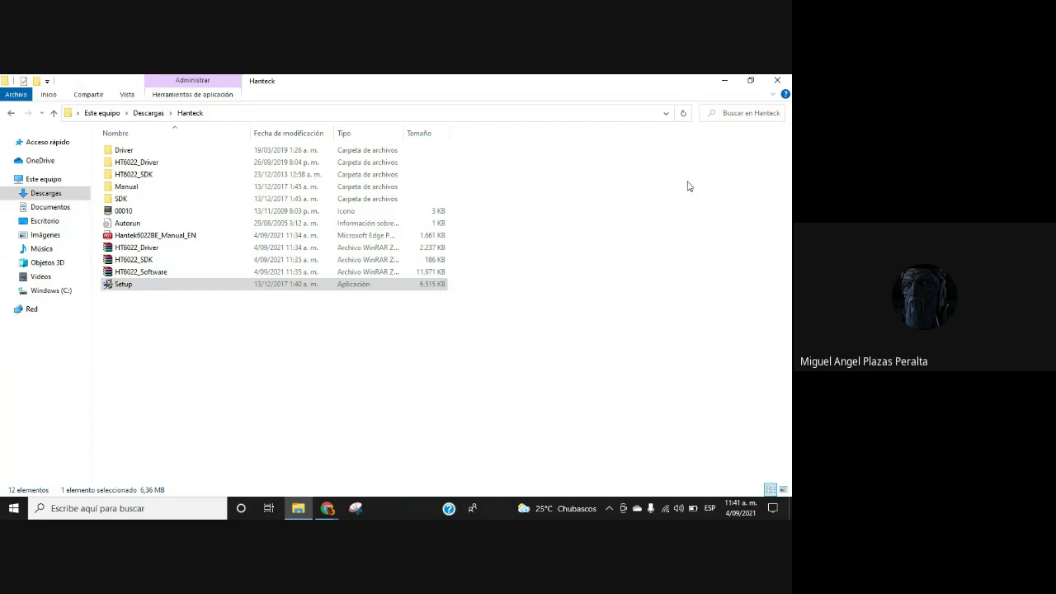
Step: Switch to Chrome to check the Google Meet call, and return to the Hanteck folder in File Explorer
left_click(723, 84)
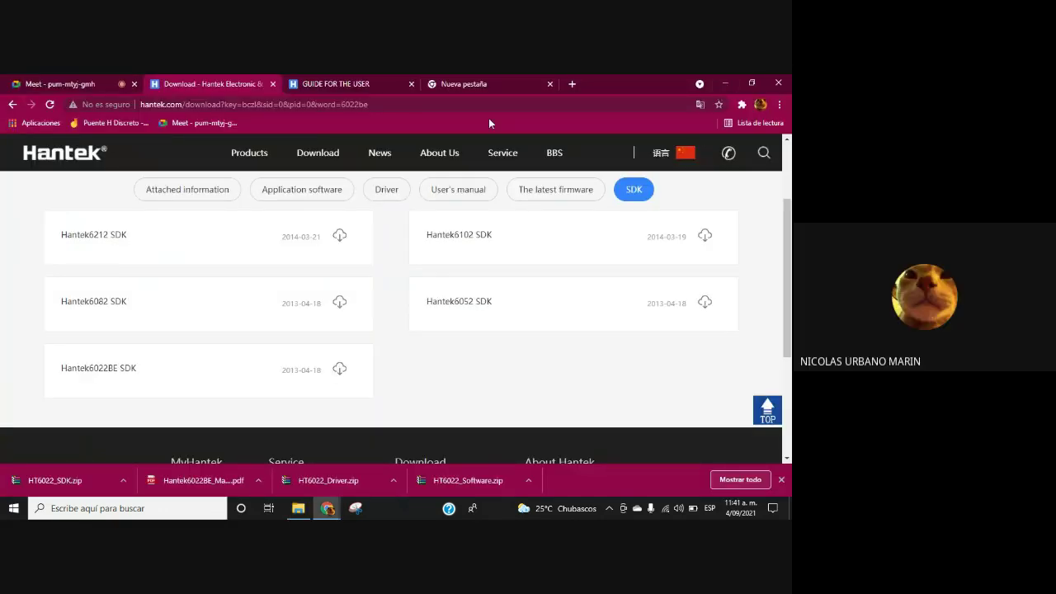
left_click(62, 84)
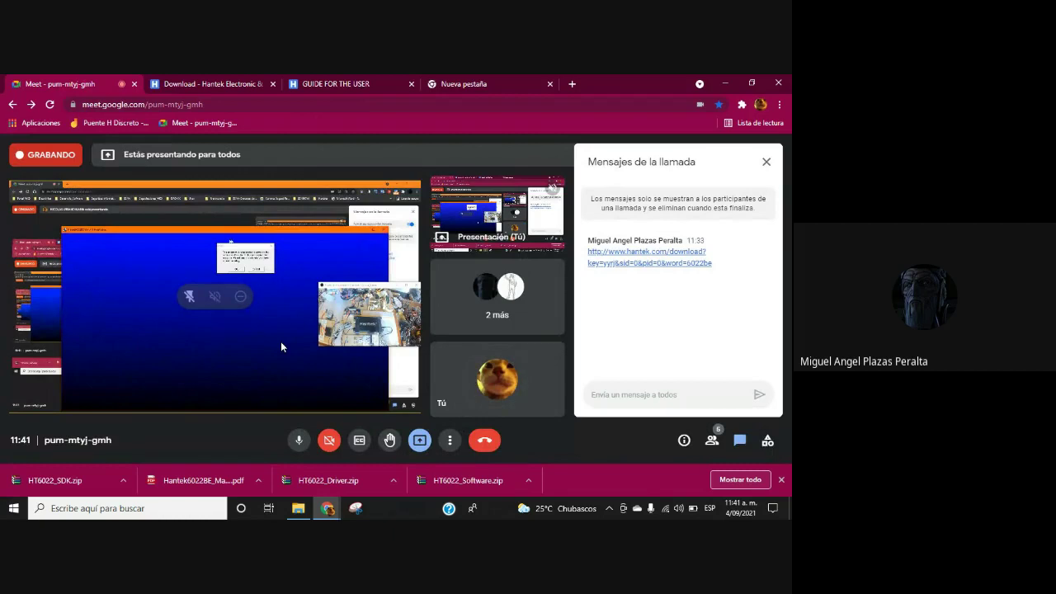
left_click(302, 509)
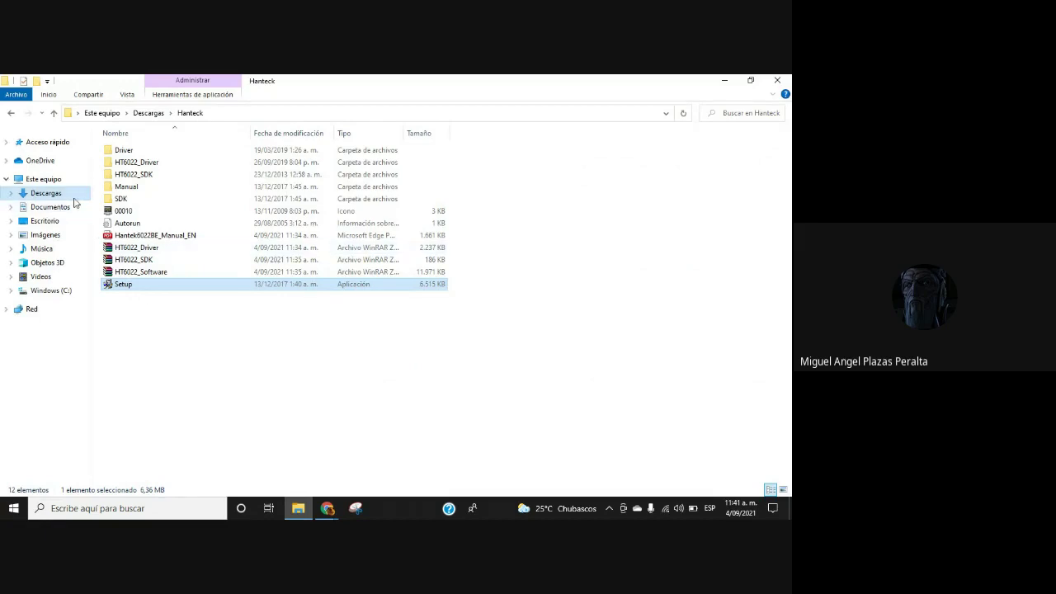
Step: Examine the Hantek6022BE and Header subfolders of the SDK folder and return to the Hanteck folder
left_click(153, 203)
double_click(154, 203)
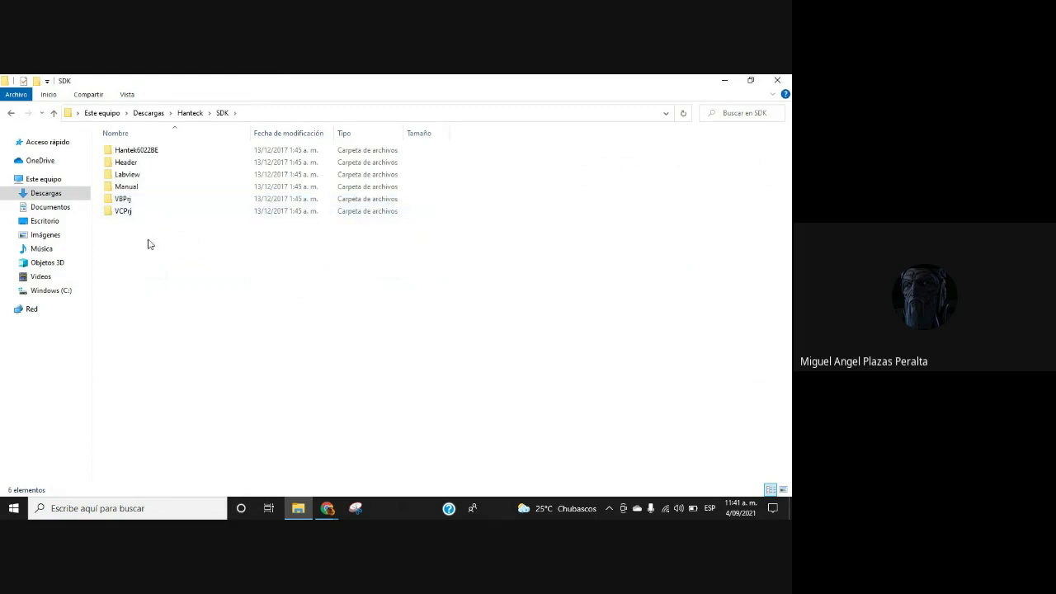
left_click(173, 161)
double_click(174, 153)
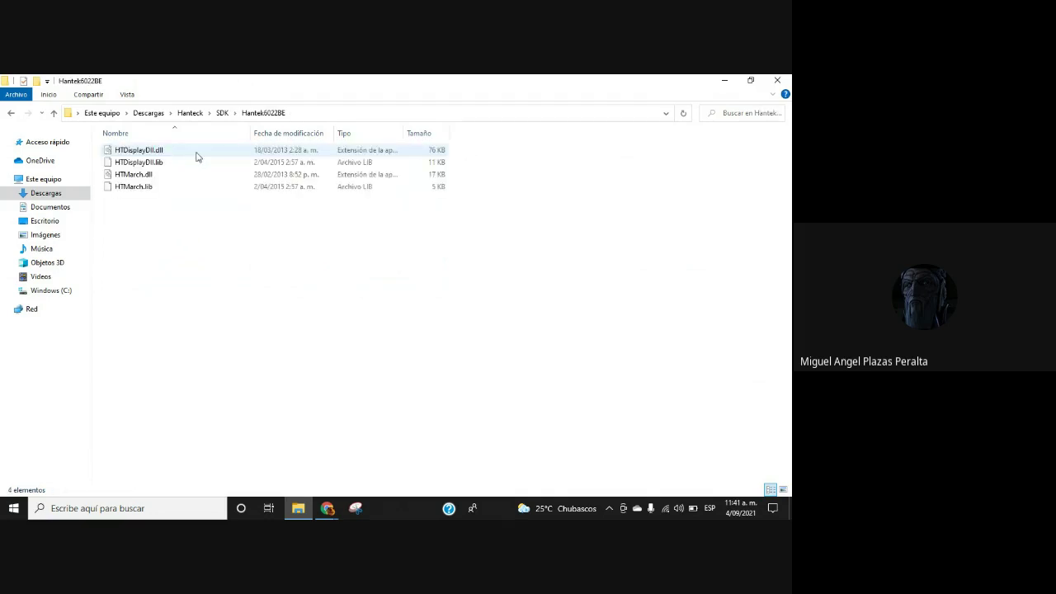
left_click(222, 112)
left_click(157, 161)
double_click(157, 162)
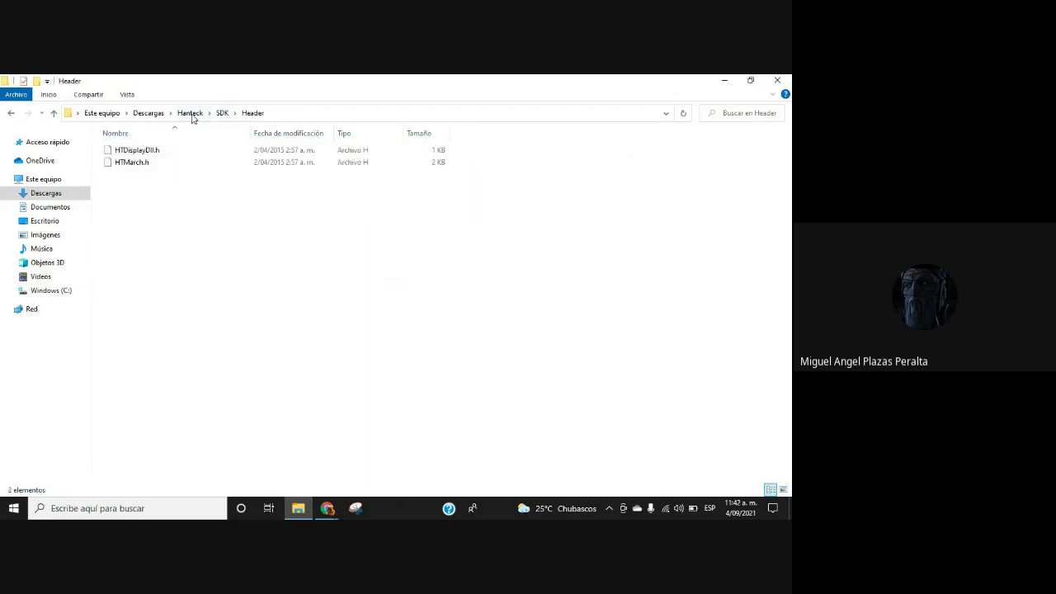
left_click(189, 115)
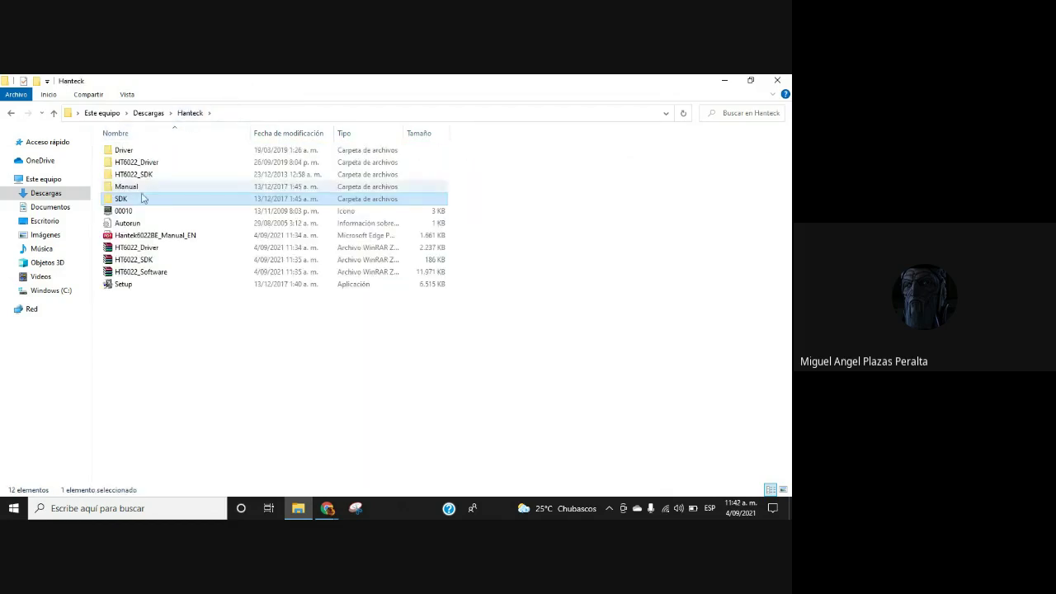
Step: Examine the SDK folder's Labview subfolder and the HT6022_Driver folder, and return to the Hanteck folder
double_click(141, 198)
double_click(139, 175)
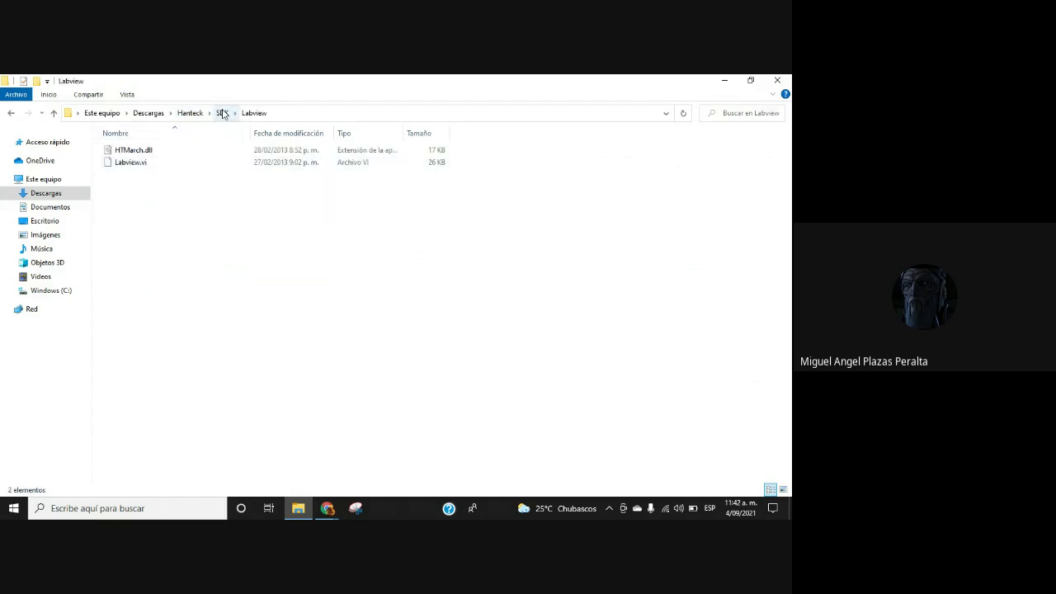
left_click(223, 114)
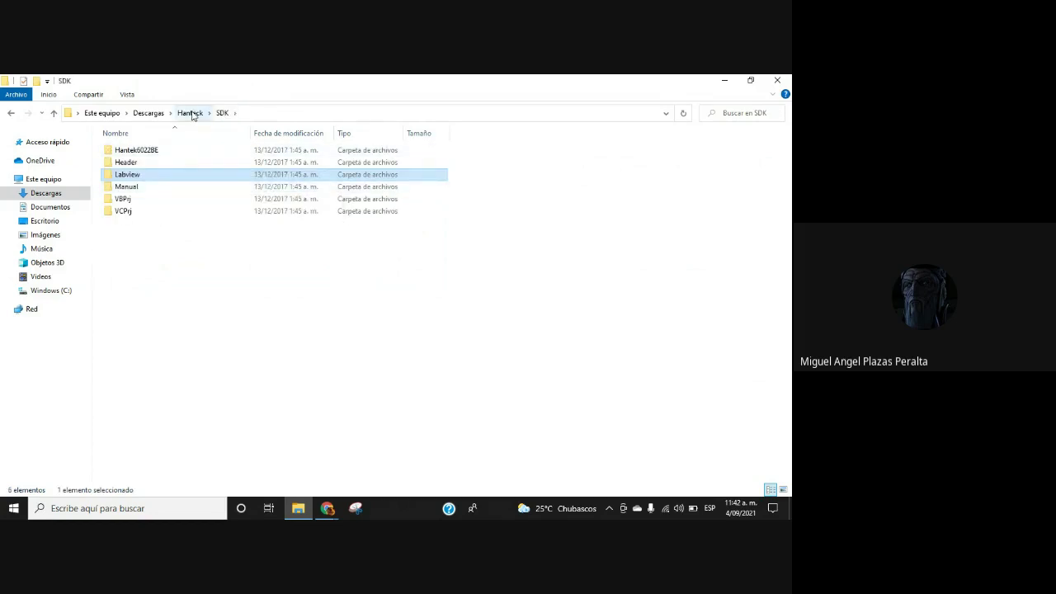
left_click(191, 114)
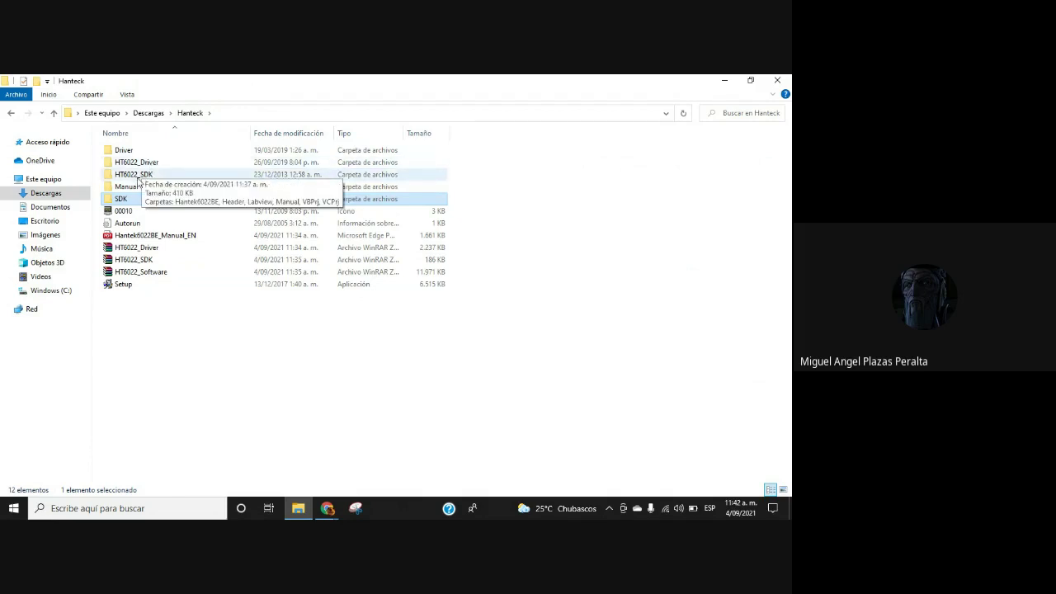
double_click(151, 165)
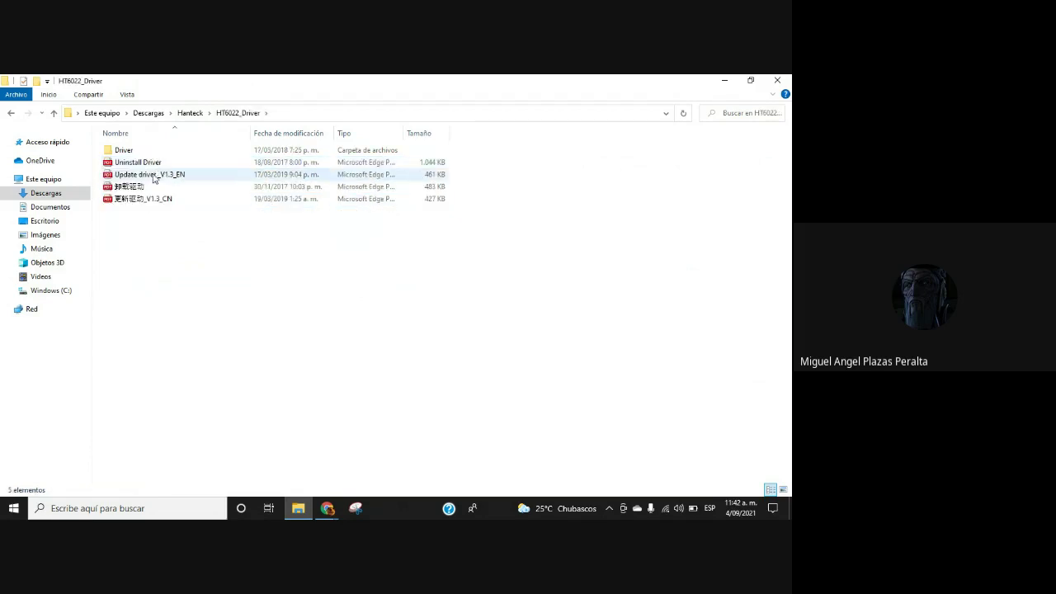
left_click(190, 113)
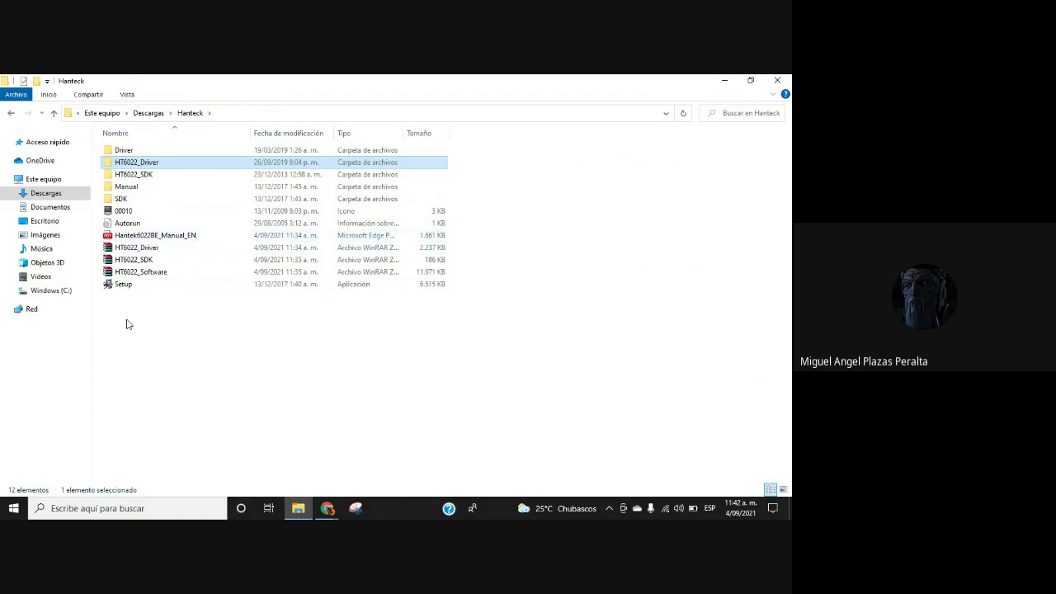
Step: Bring up the computer's power options to look at the restart choice (Reiniciar), and dismiss them
left_click(14, 507)
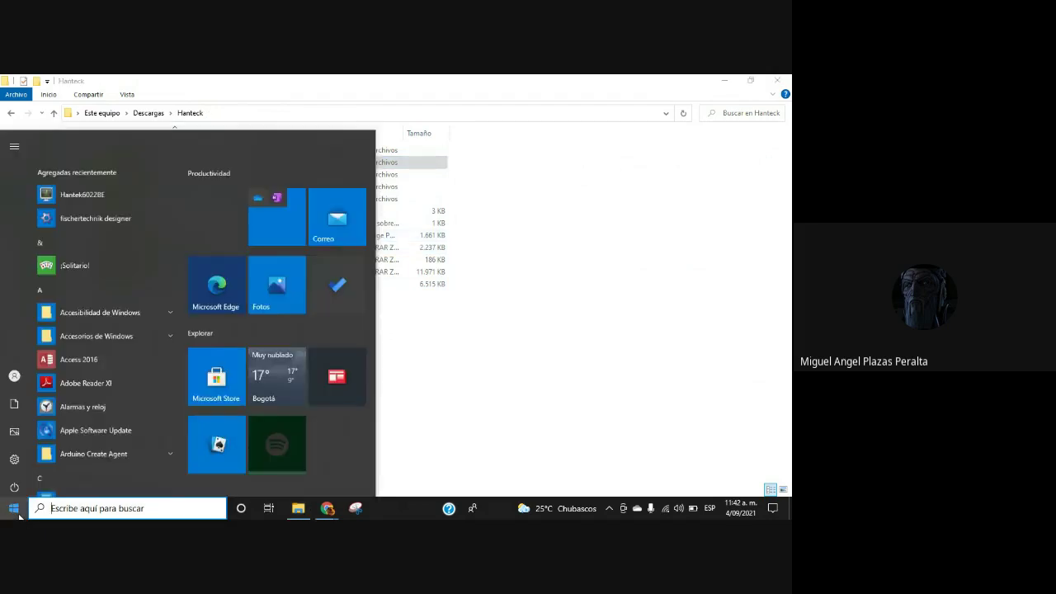
mouse_move(15, 492)
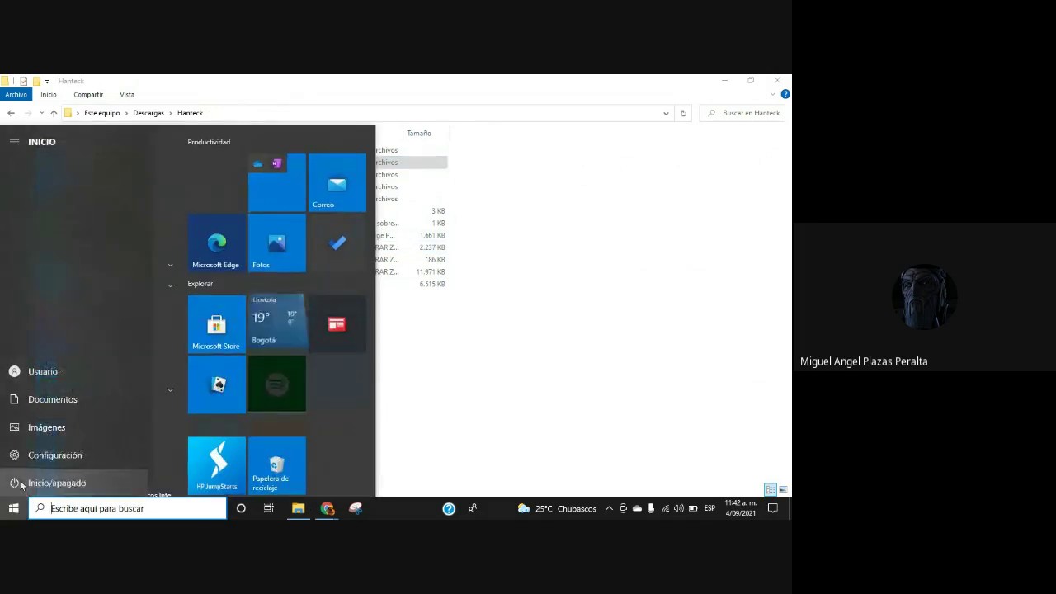
left_click(49, 482)
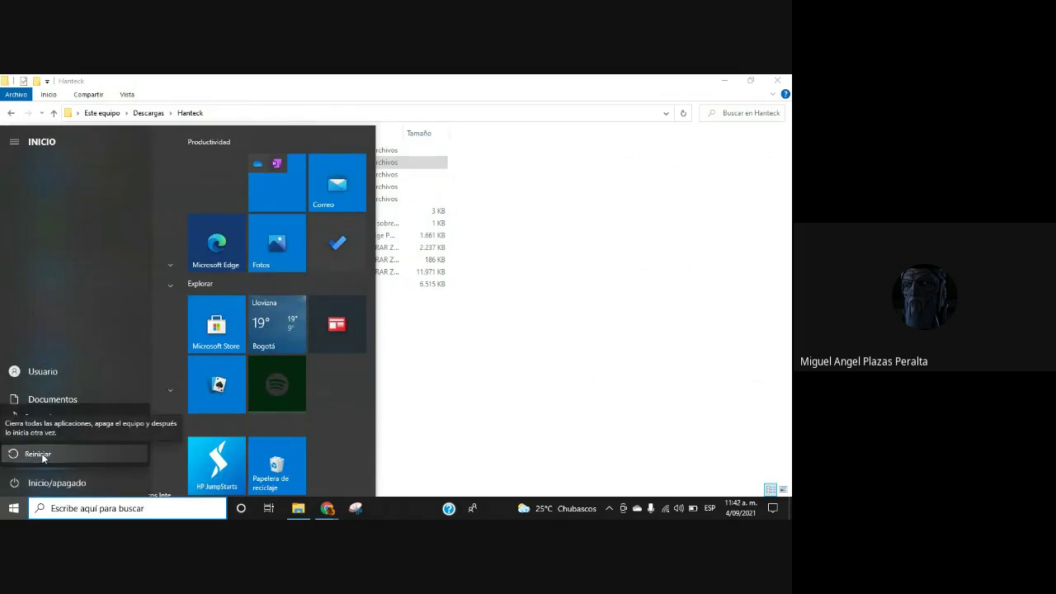
key("Escape")
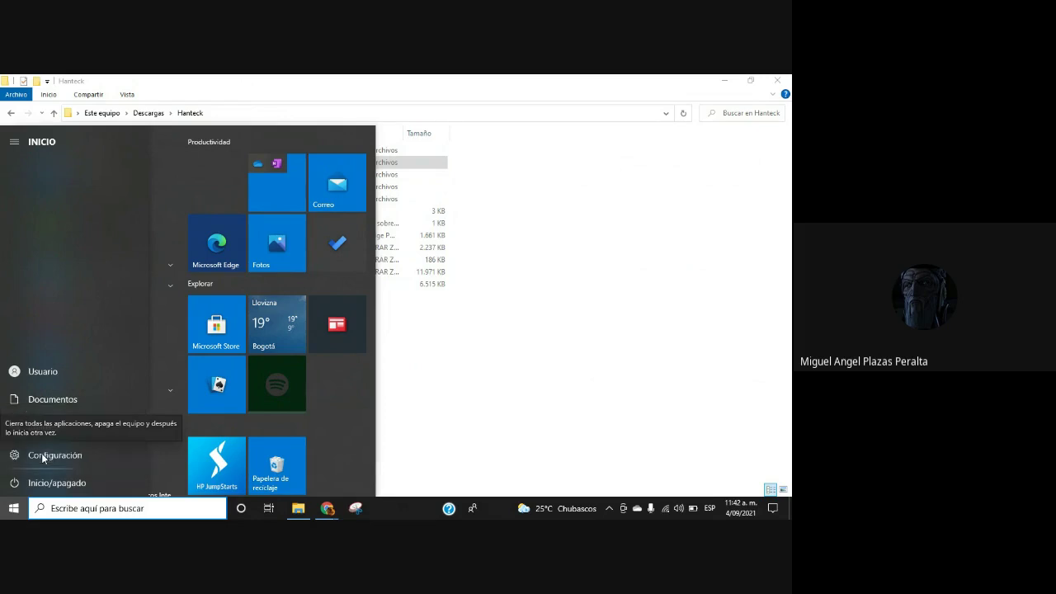